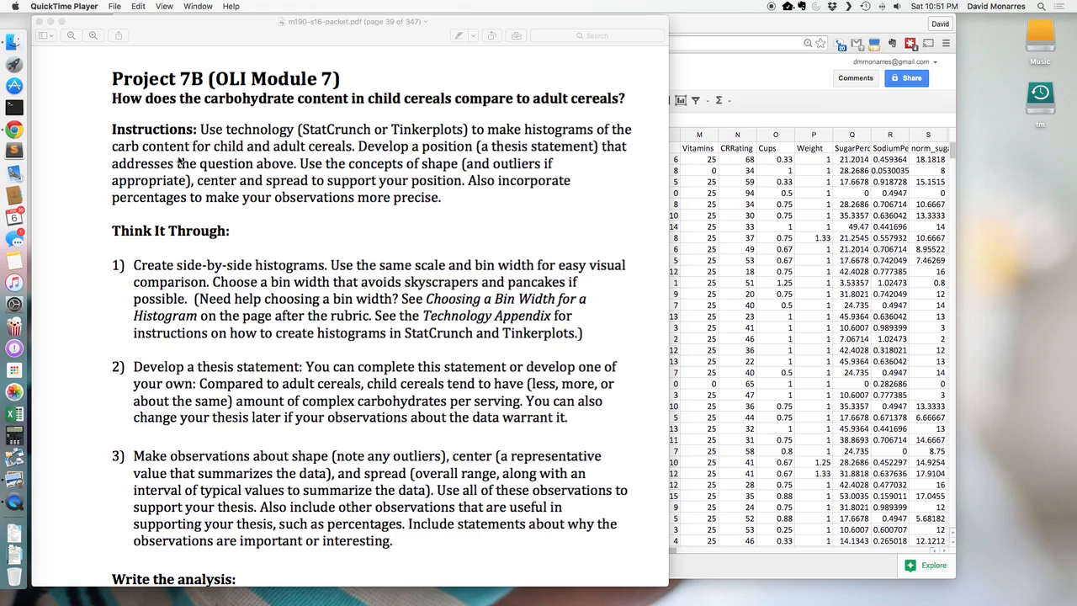
# Step: Review the project's carb content instructions, then switch to the Obsession with Cereal spreadsheet in Chrome and examine its Target and Carbs columns
pyautogui.click(150, 148)
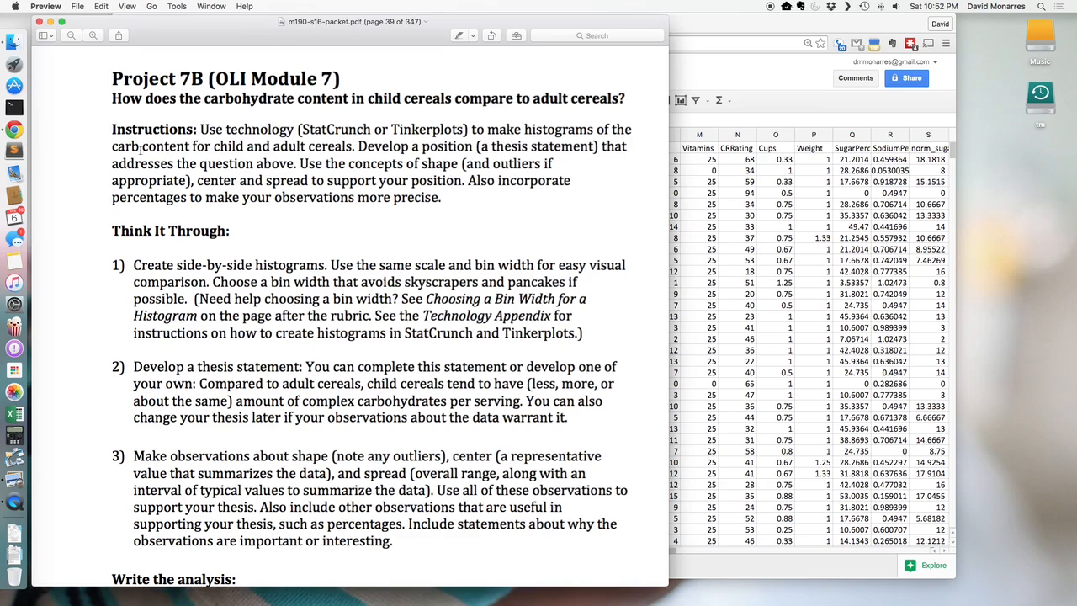
pyautogui.moveTo(111, 146); pyautogui.dragTo(351, 146)
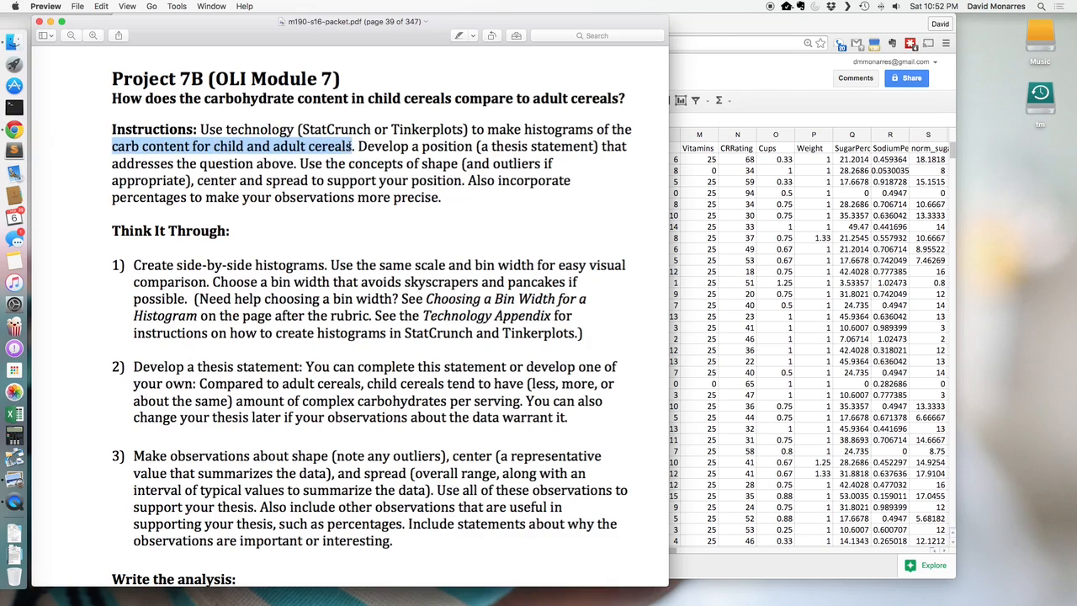
pyautogui.click(703, 28)
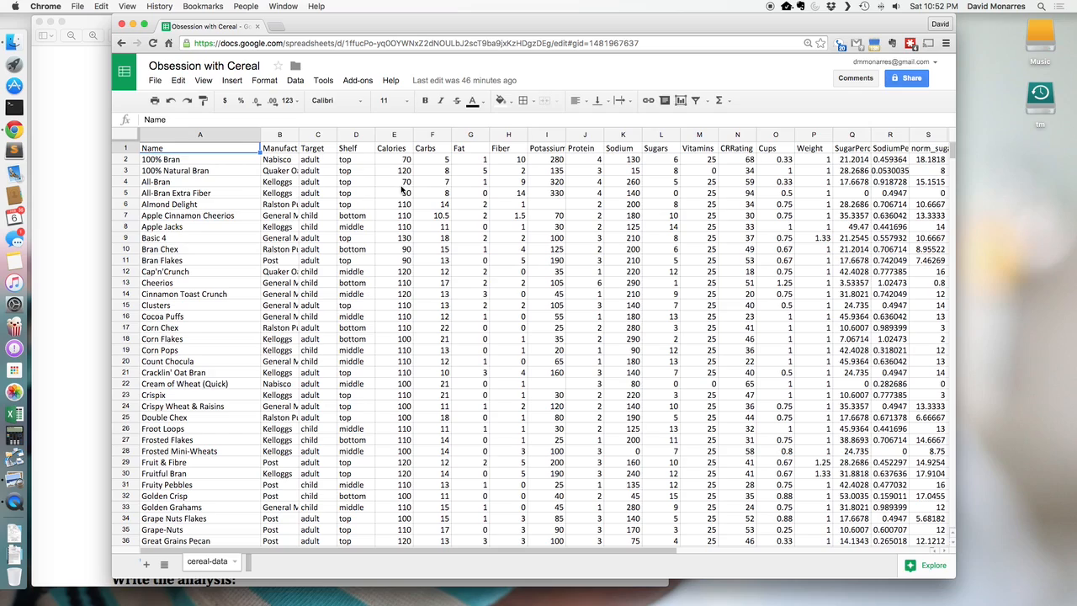
pyautogui.click(318, 136)
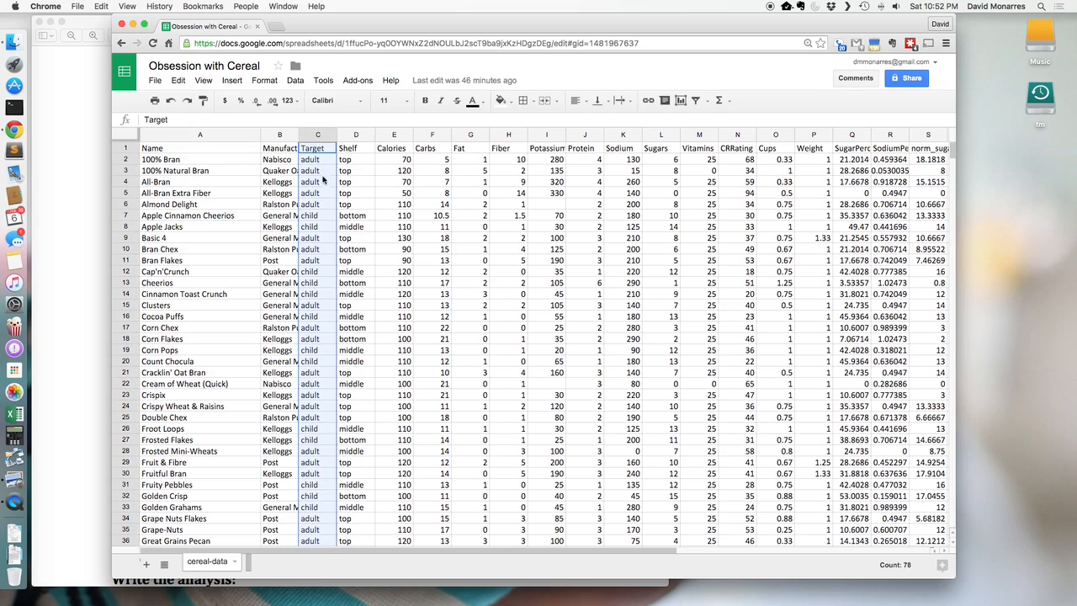
pyautogui.click(429, 137)
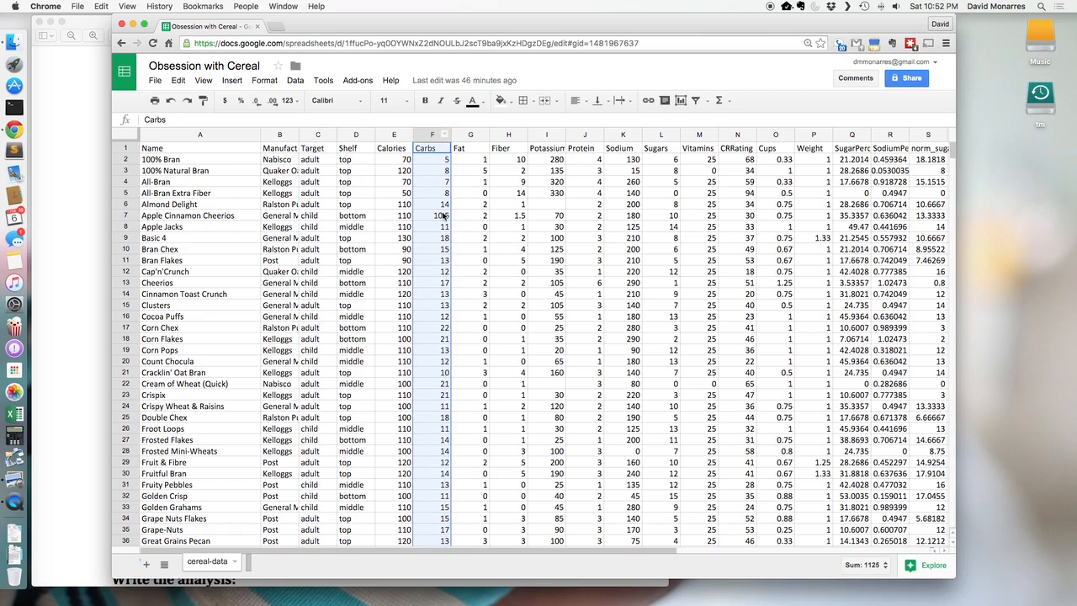
pyautogui.click(316, 170)
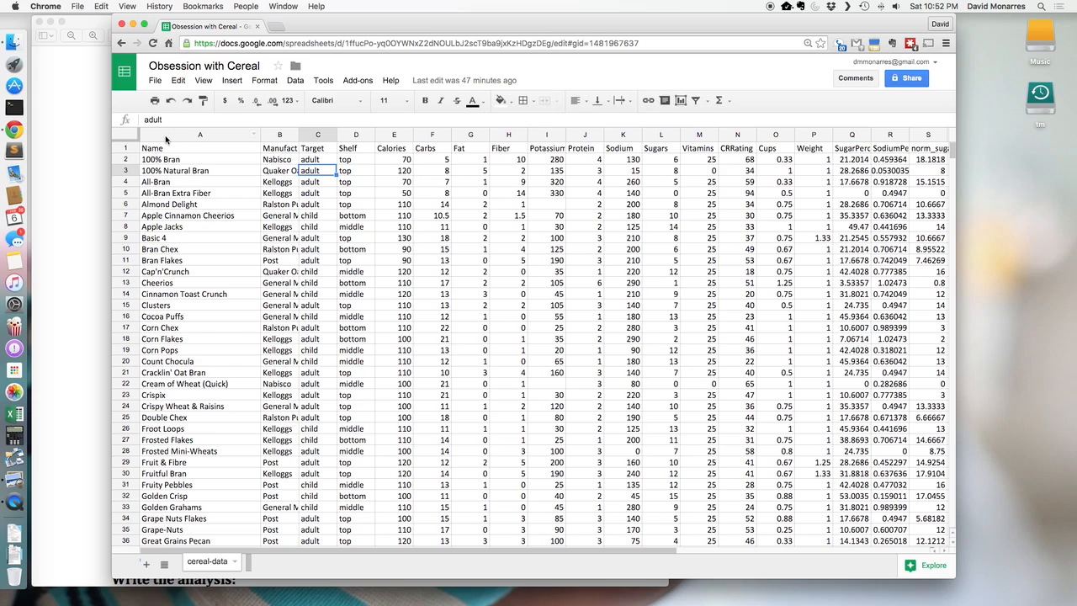
# Step: Sort all the data columns A through S by Target from A to Z, treating the first row as headers
pyautogui.moveTo(172, 136); pyautogui.dragTo(739, 147)
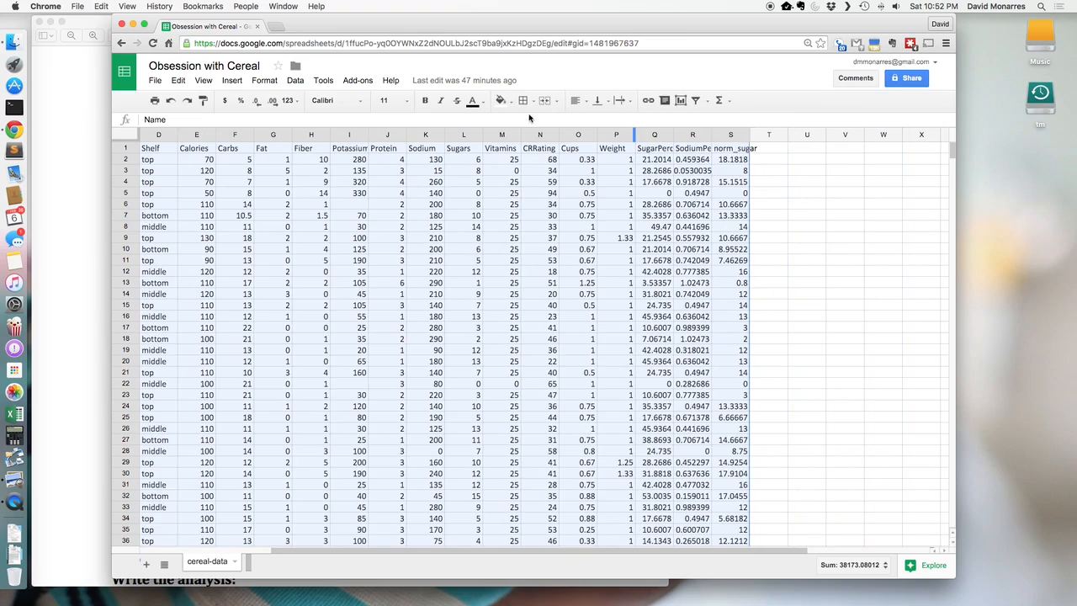
pyautogui.click(296, 81)
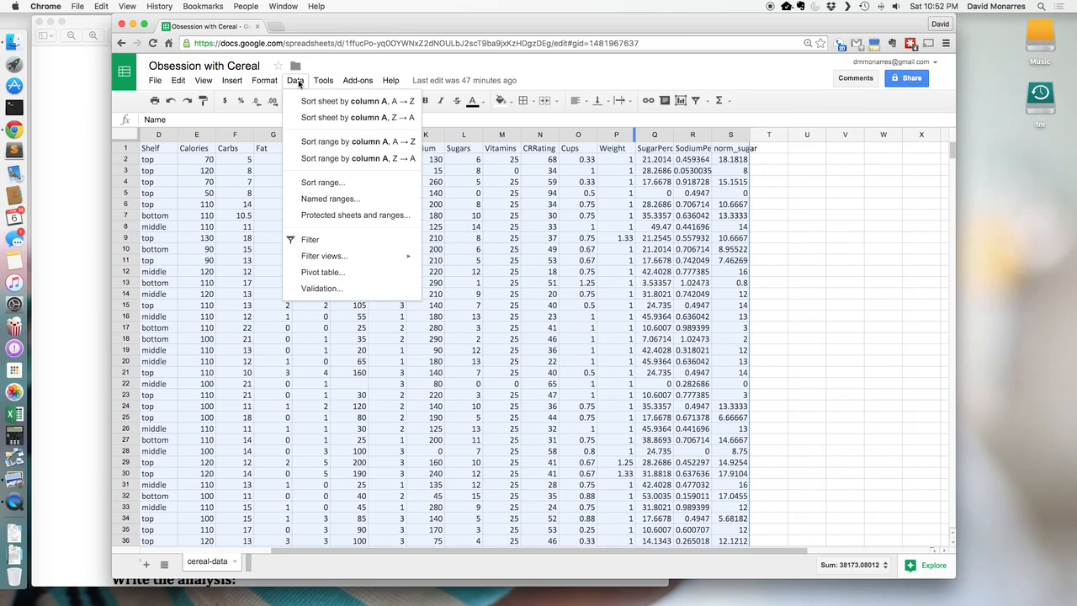
pyautogui.click(322, 183)
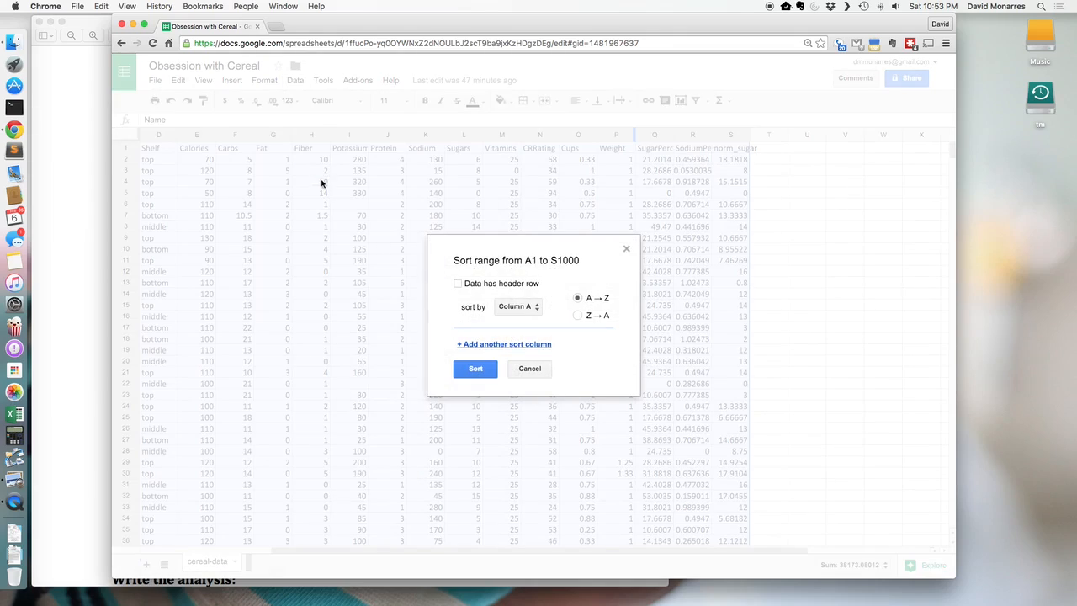
pyautogui.click(485, 287)
pyautogui.click(509, 309)
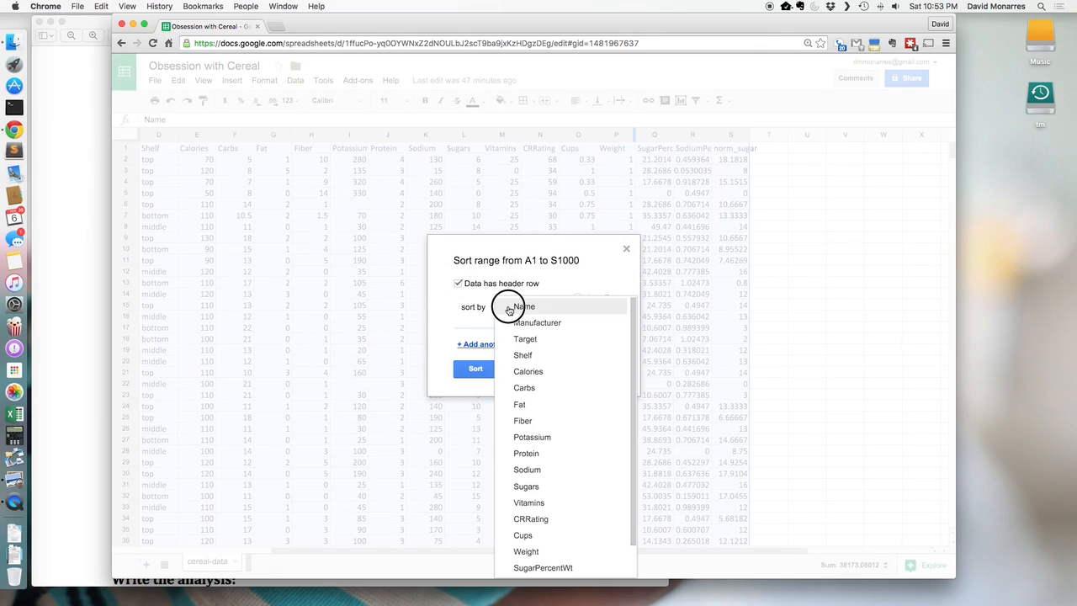
pyautogui.click(515, 339)
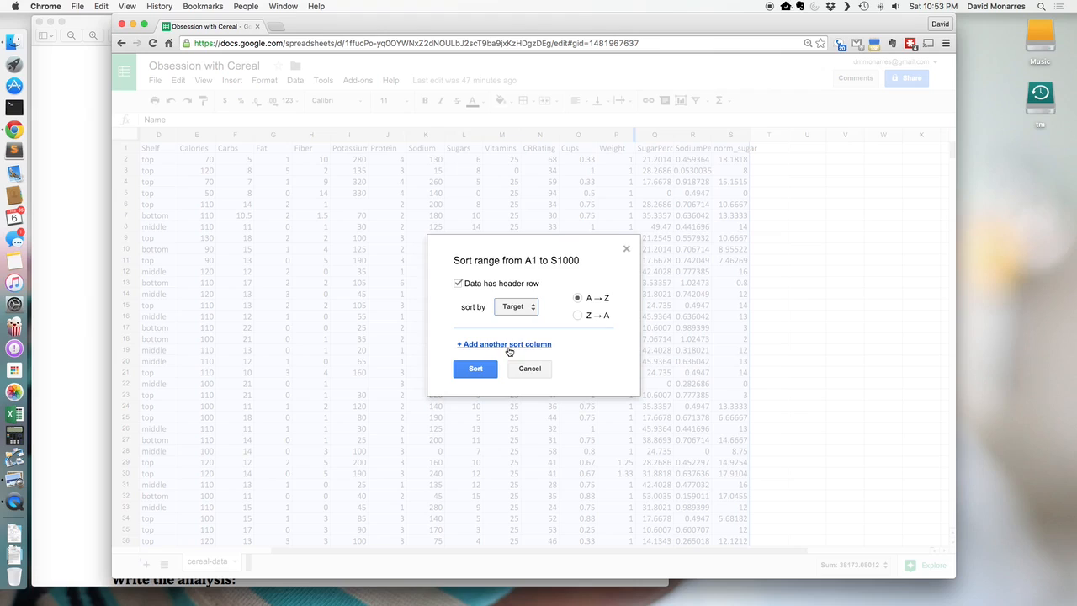
pyautogui.click(476, 369)
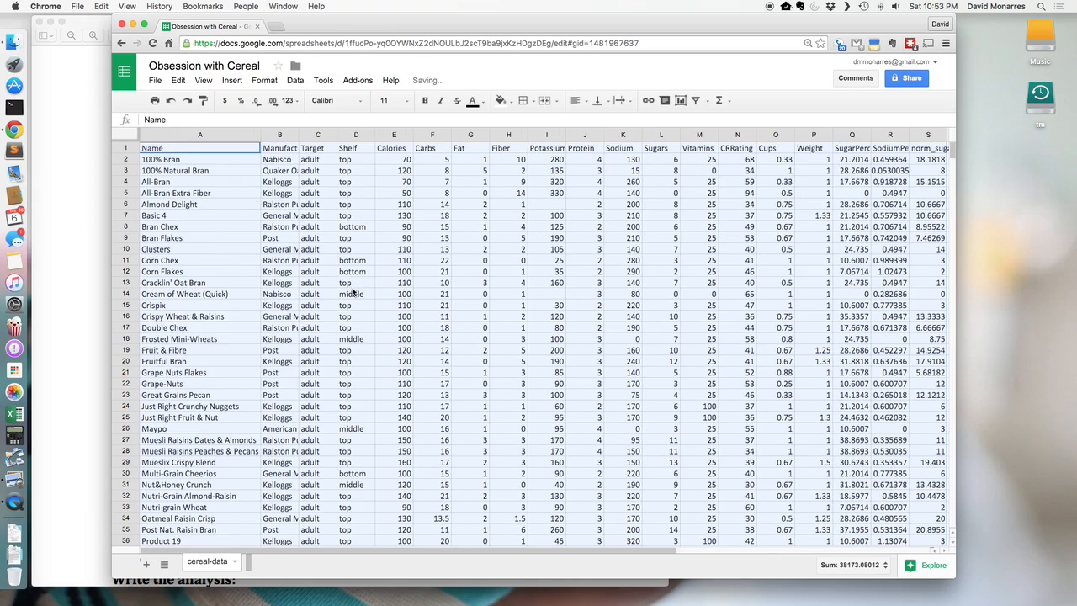
# Step: Examine the Target column to see where the adult and child cereal groups lie in the sorted data
pyautogui.click(350, 283)
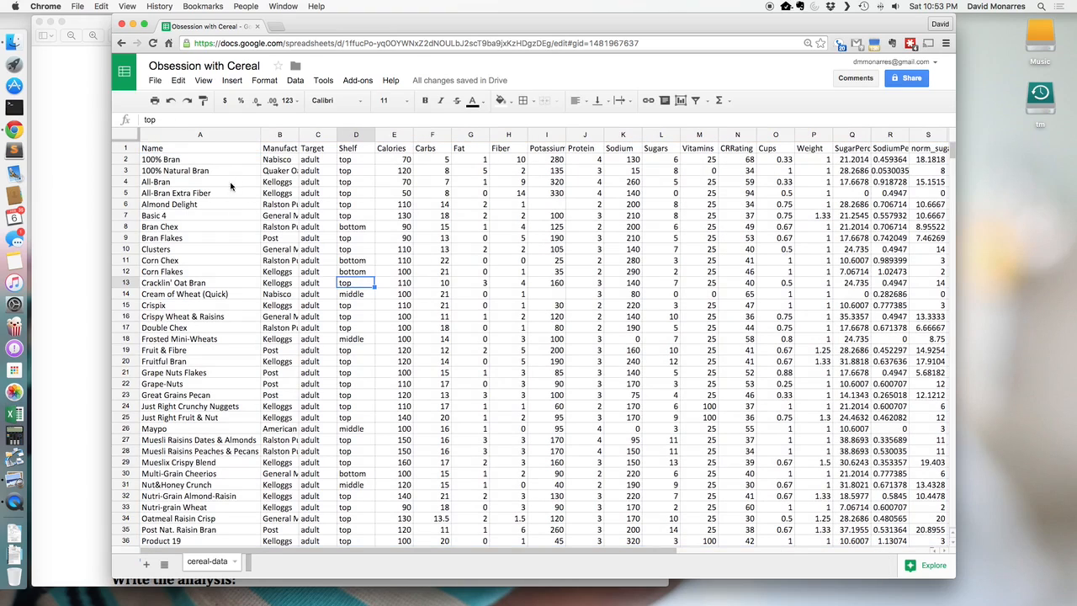
pyautogui.moveTo(311, 161); pyautogui.dragTo(305, 457)
pyautogui.click(346, 443)
pyautogui.scroll(-8, 352, 439)
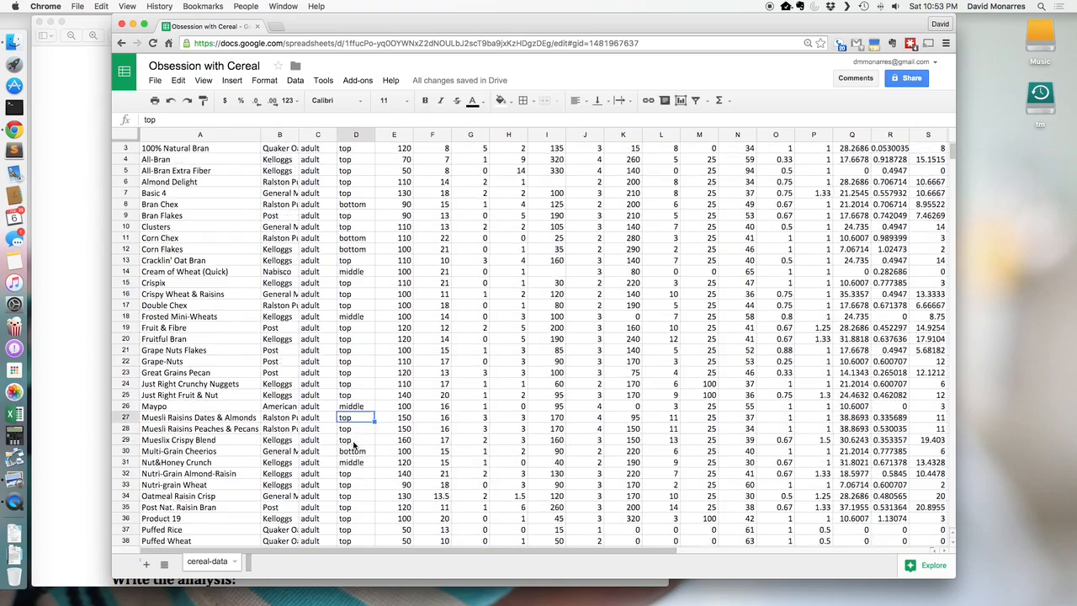
pyautogui.scroll(-3, 355, 445)
pyautogui.moveTo(315, 249); pyautogui.dragTo(308, 462)
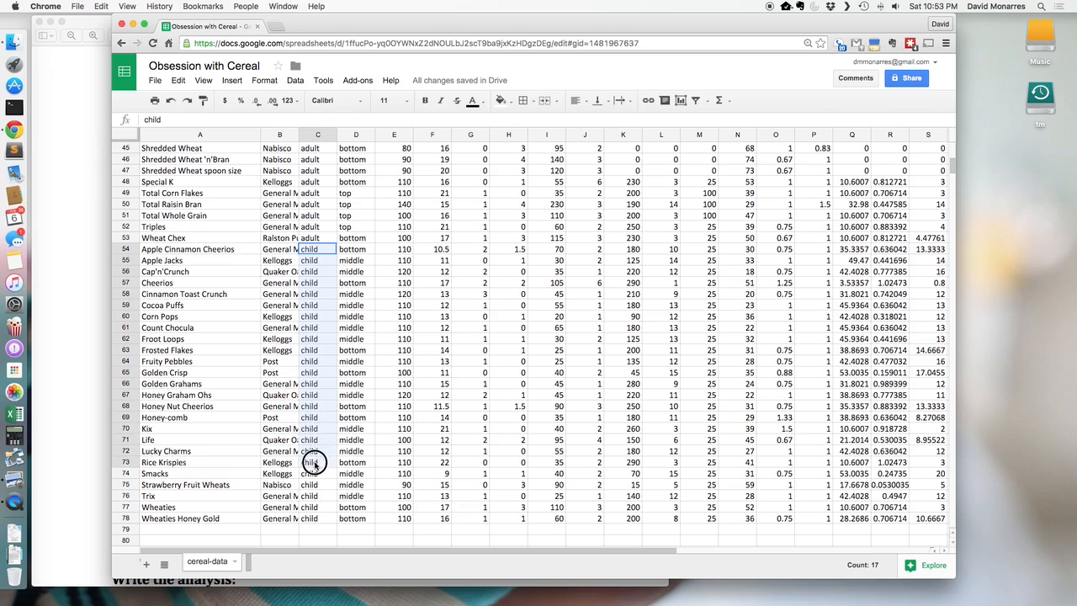
pyautogui.click(451, 363)
pyautogui.scroll(15, 451, 363)
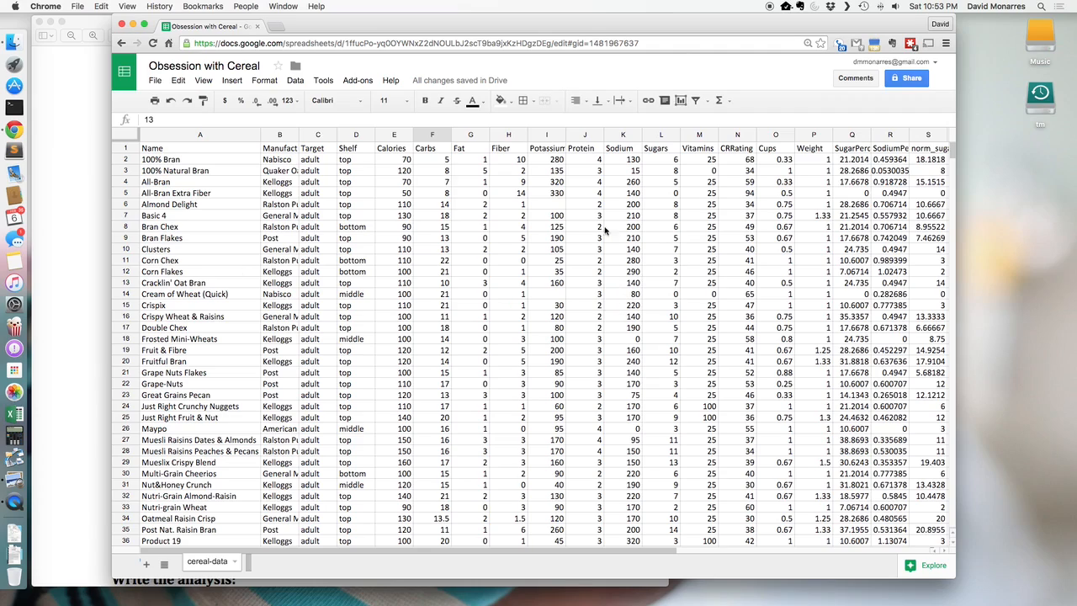
# Step: Add a new sheet to the spreadsheet and name it "Carb Comp"
pyautogui.click(145, 568)
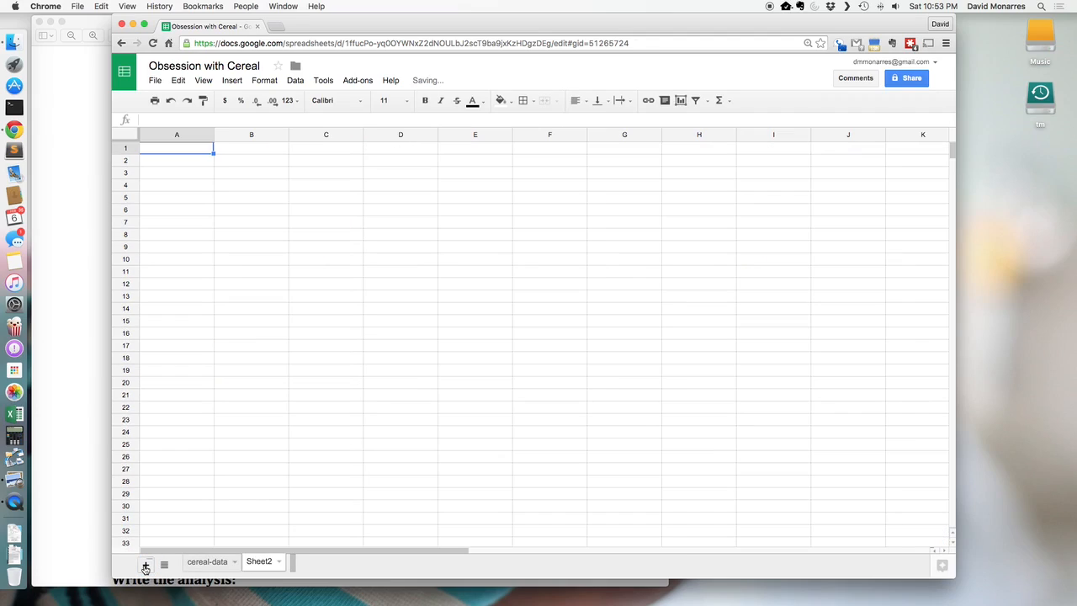
pyautogui.doubleClick(261, 562)
pyautogui.write('Carb Comp')
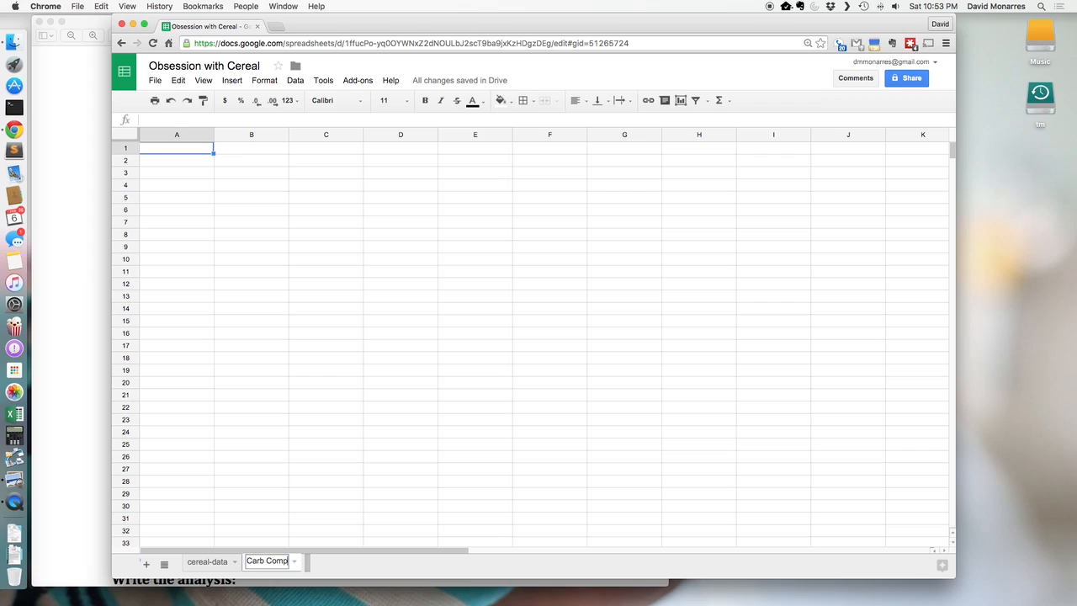
pyautogui.press('Return')
# Step: Enter the group titles "Adult" in A1 and "Child" in D1
pyautogui.doubleClick(163, 151)
pyautogui.write('Adult')
pyautogui.press('Tab')
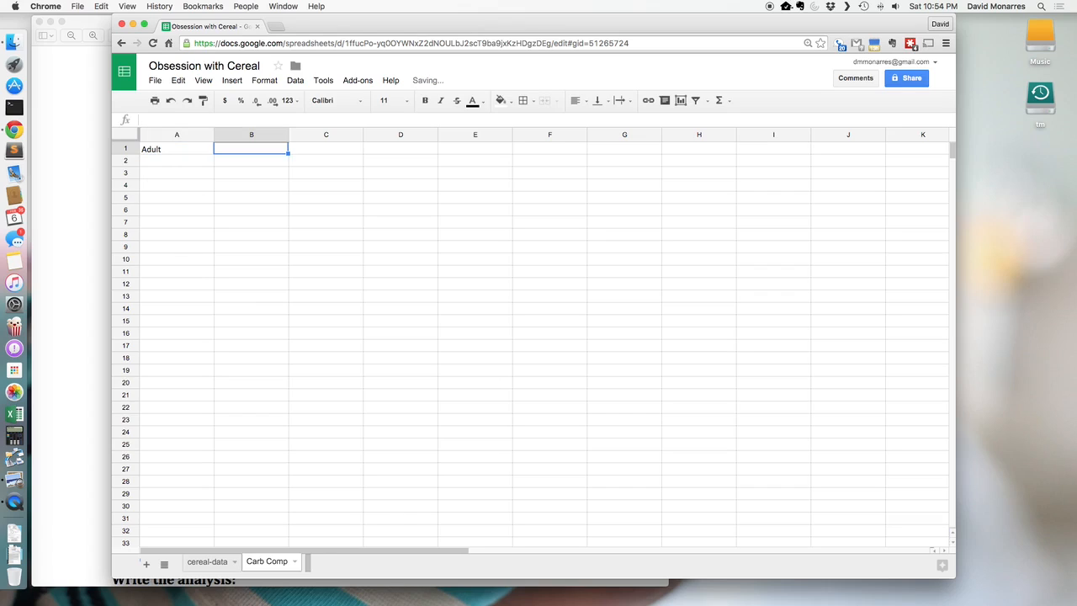
pyautogui.press('Tab')
pyautogui.press('Tab')
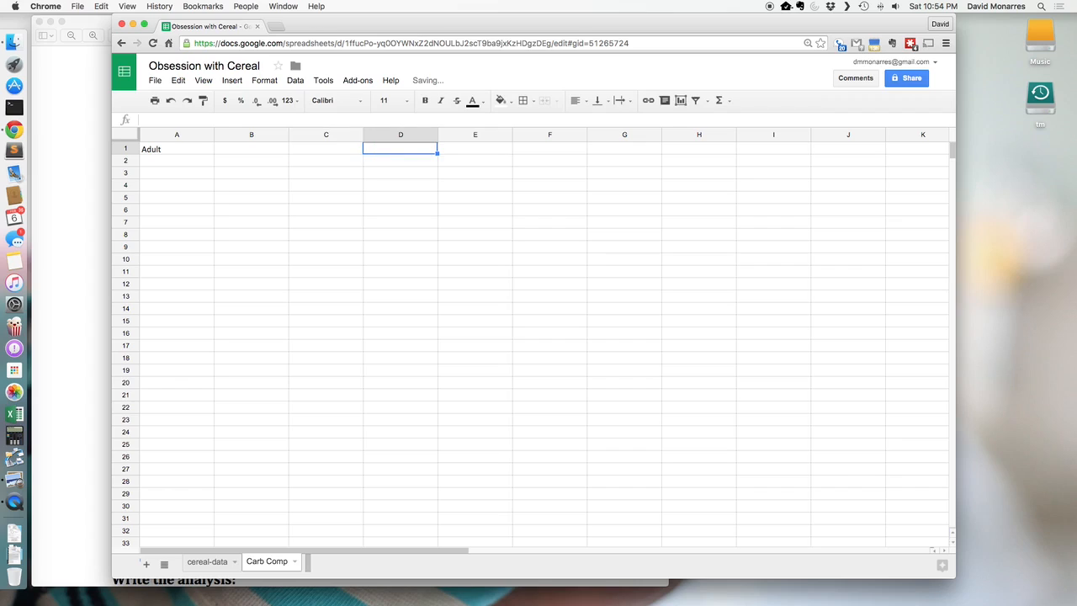
pyautogui.write('Child')
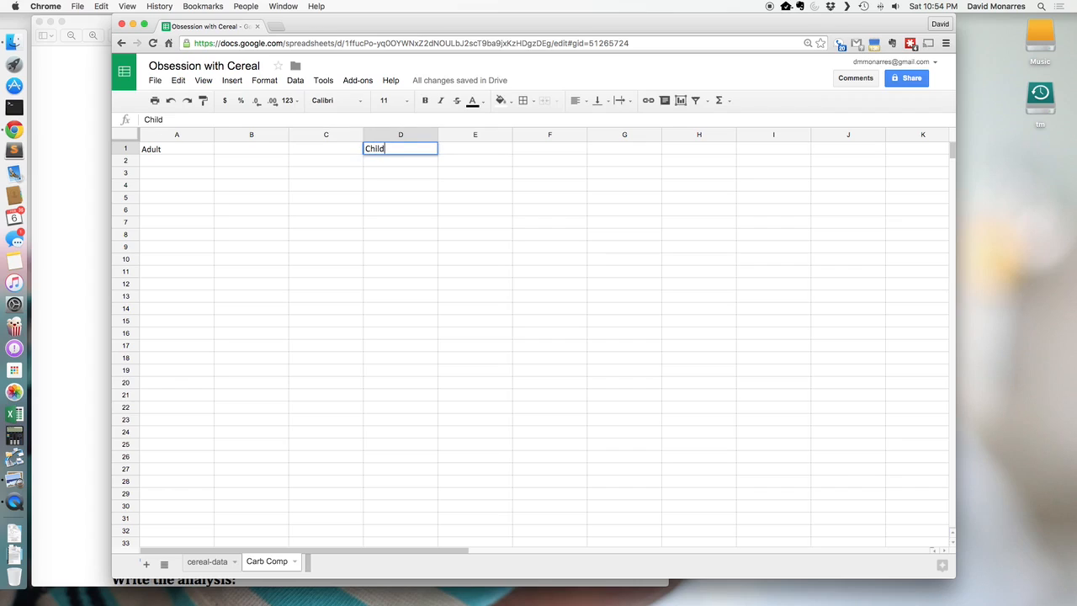
pyautogui.press('Return')
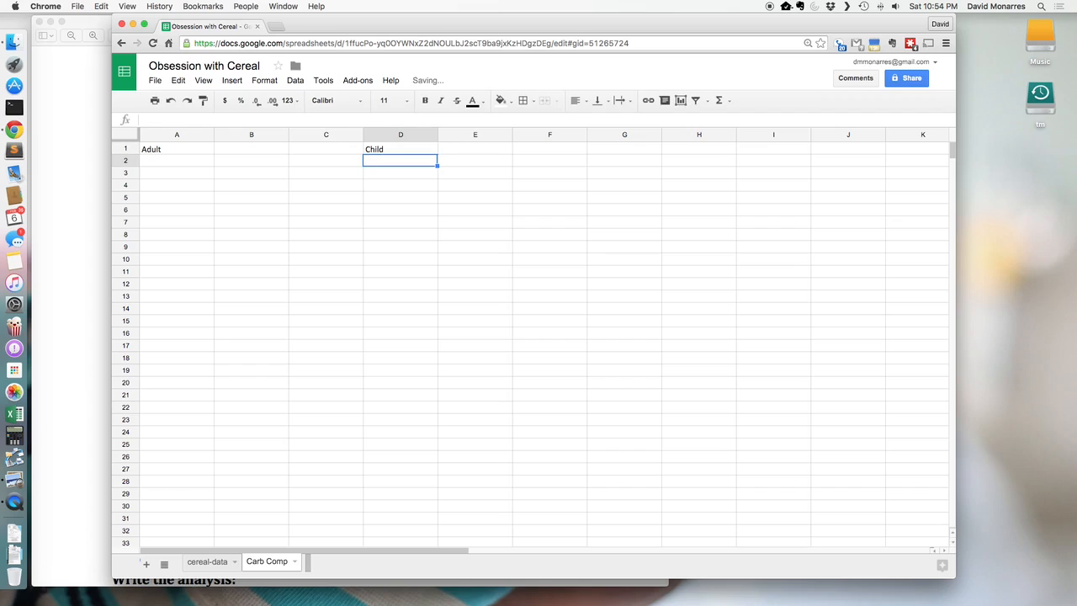
# Step: Enter the adult table headers "Carbs" in A2 and "Frequency" in B2
pyautogui.press('Left')
pyautogui.press('Left')
pyautogui.press('Left')
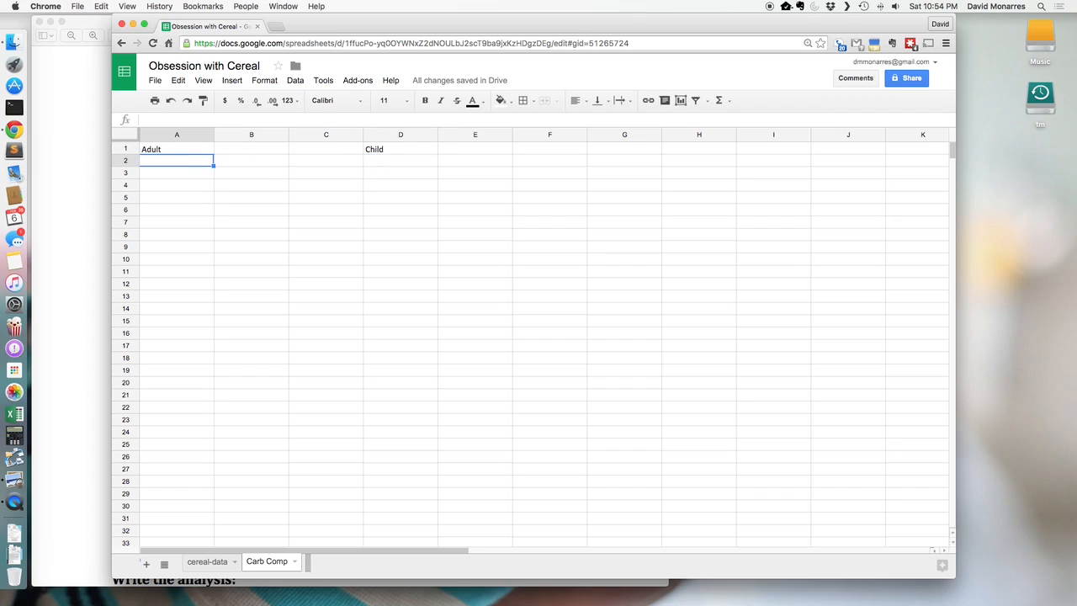
pyautogui.write('Carbs')
pyautogui.press('Tab')
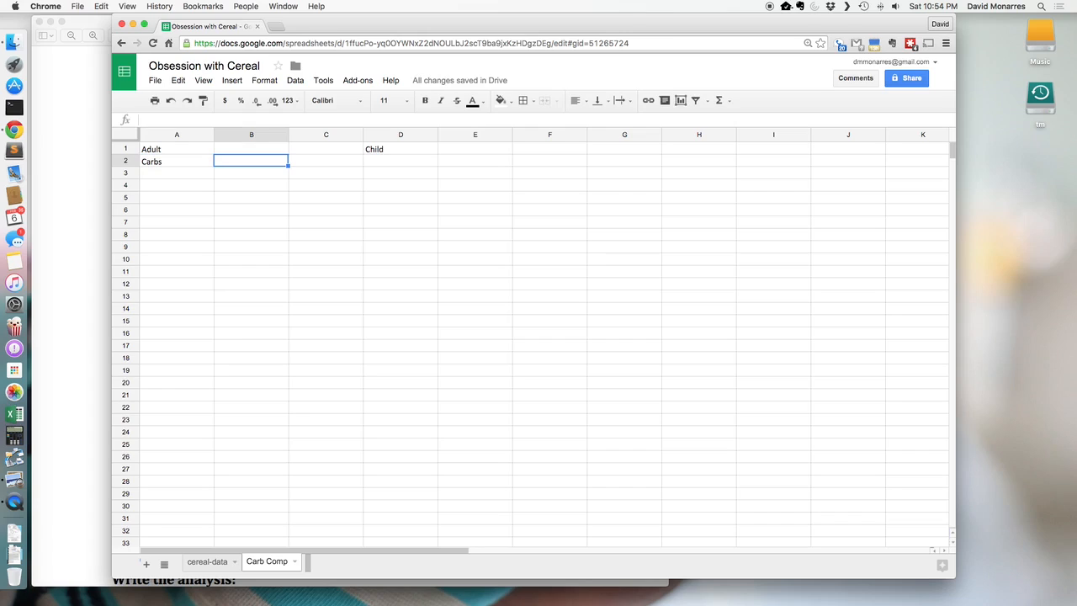
pyautogui.write('Frequency')
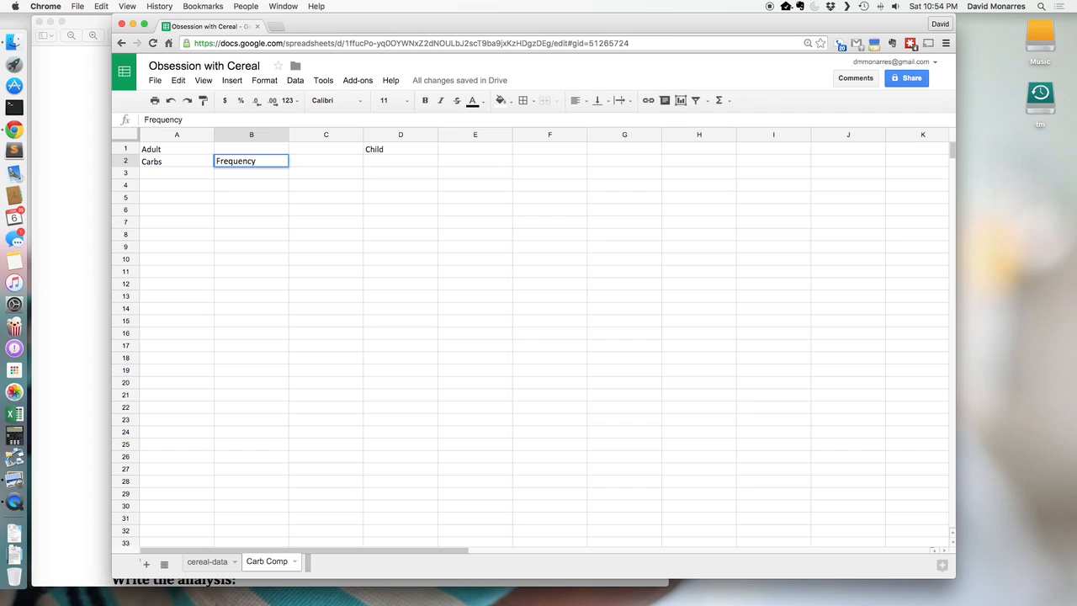
pyautogui.press('Tab')
# Step: Enter the child table headers "Carb" in D2 and "Frequency" in E2
pyautogui.press('Tab')
pyautogui.write('Carb')
pyautogui.press('Tab')
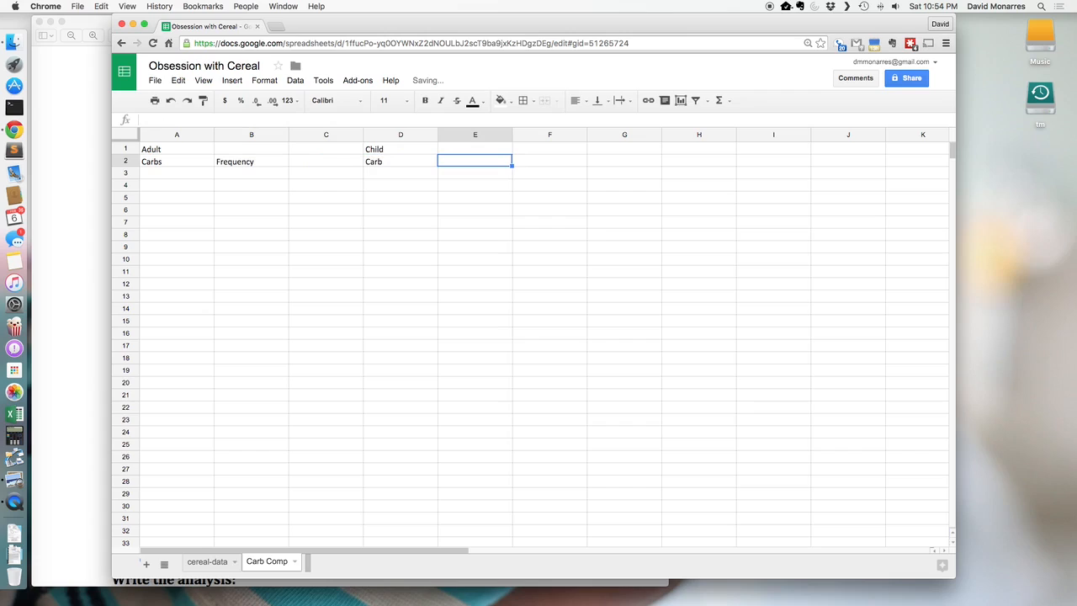
pyautogui.press('Left')
pyautogui.press('Right')
pyautogui.write('Fre')
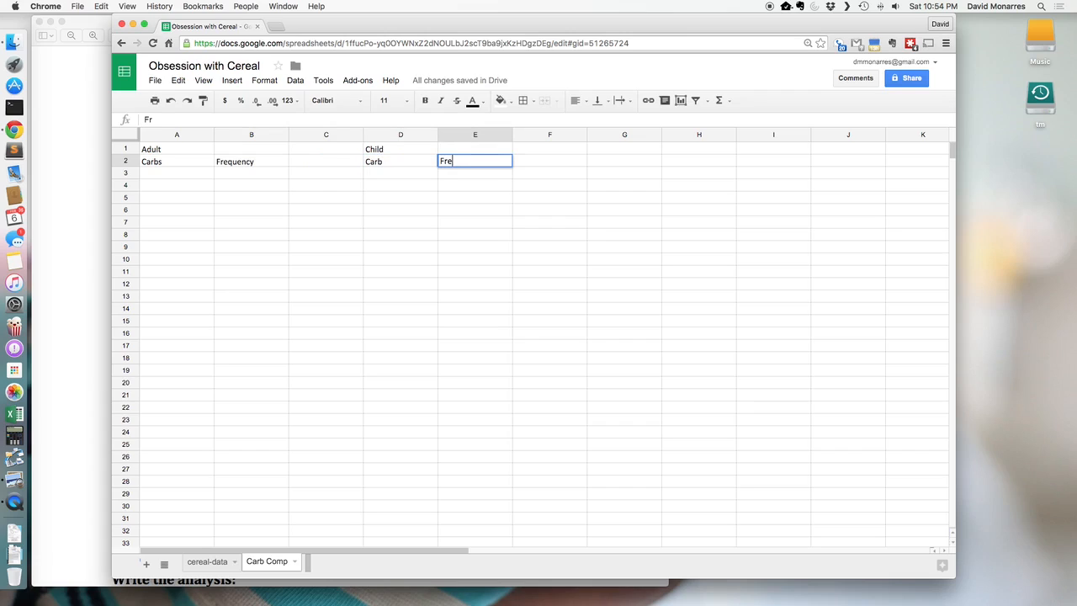
pyautogui.write('quency')
pyautogui.press('Return')
# Step: Try to enter the adult carb ranges "0-5", "5=10" and "10-15" in cells A3 to A5
pyautogui.press('Left')
pyautogui.press('Left')
pyautogui.press('Left')
pyautogui.press('Left')
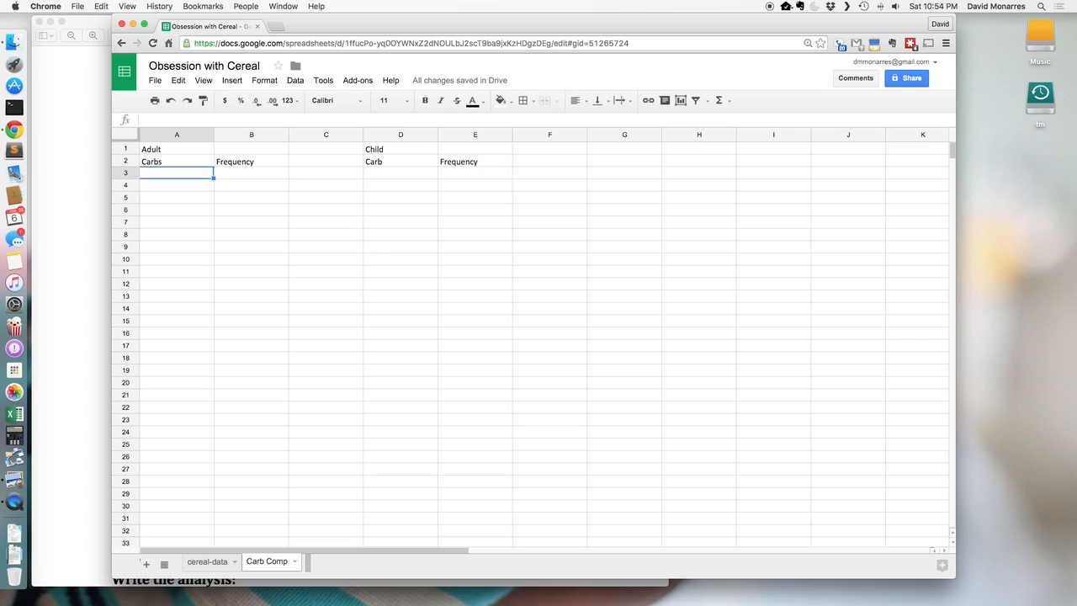
pyautogui.write('0-5')
pyautogui.press('Return')
pyautogui.write('5=10')
pyautogui.press('Return')
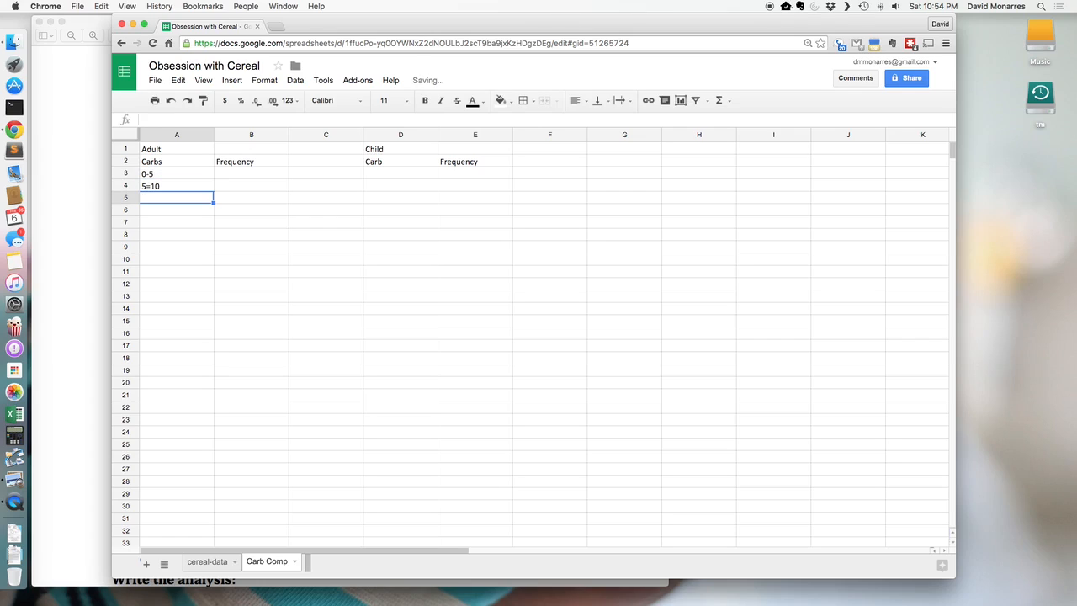
pyautogui.write('10-15')
pyautogui.press('Return')
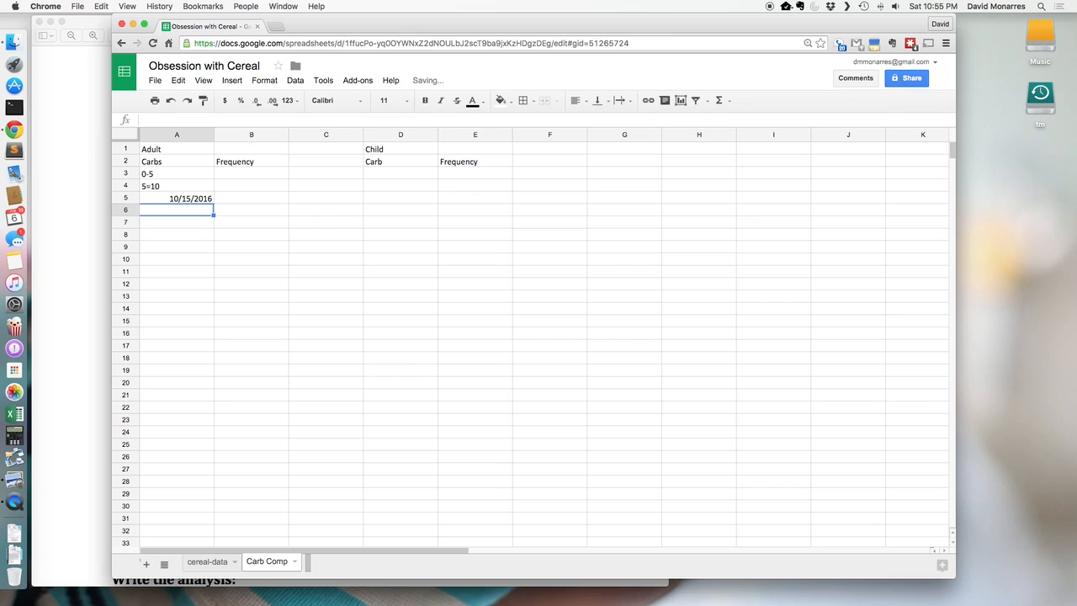
# Step: Clear the second and third carb range entries from cells A5 and A4
pyautogui.press('Up')
pyautogui.press('BackSpace')
pyautogui.press('Up')
pyautogui.press('BackSpace')
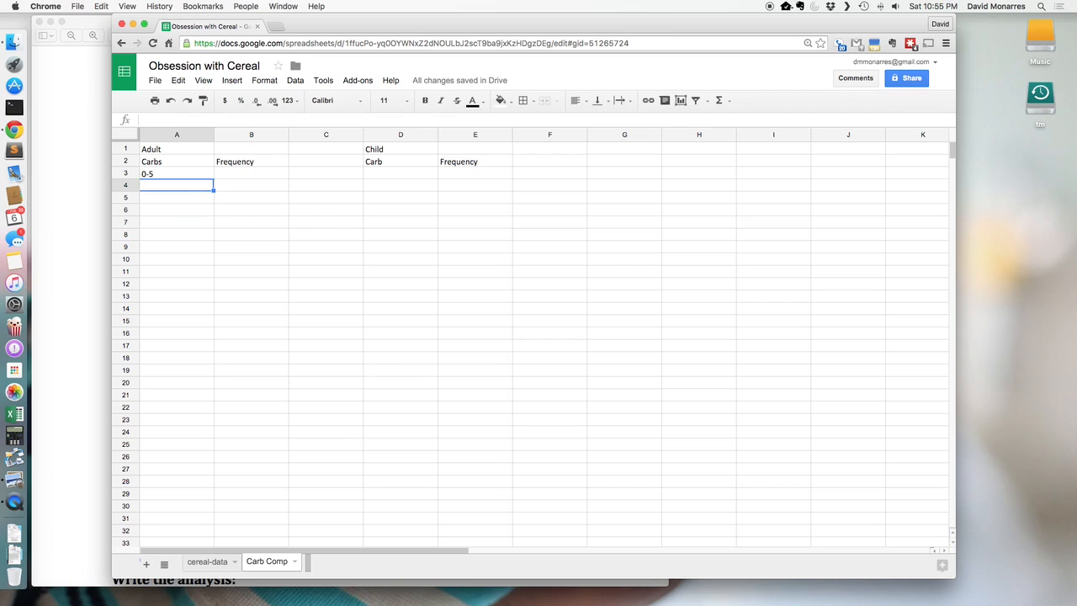
# Step: Replace the first adult carb entry in A3 with 4.4
pyautogui.press('Up')
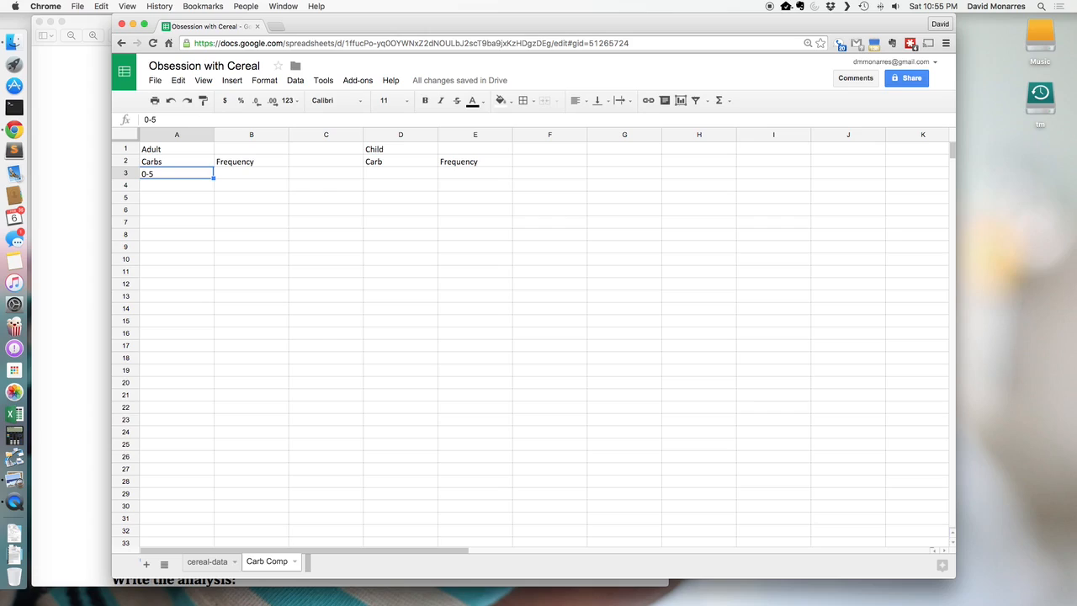
pyautogui.write('4.4')
pyautogui.press('Return')
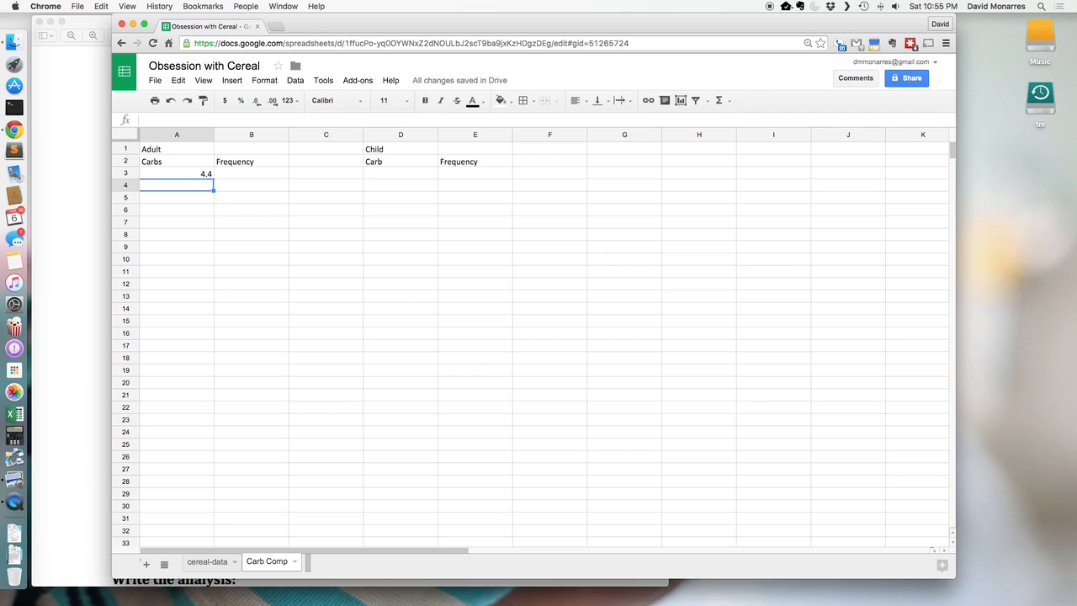
pyautogui.press('Up')
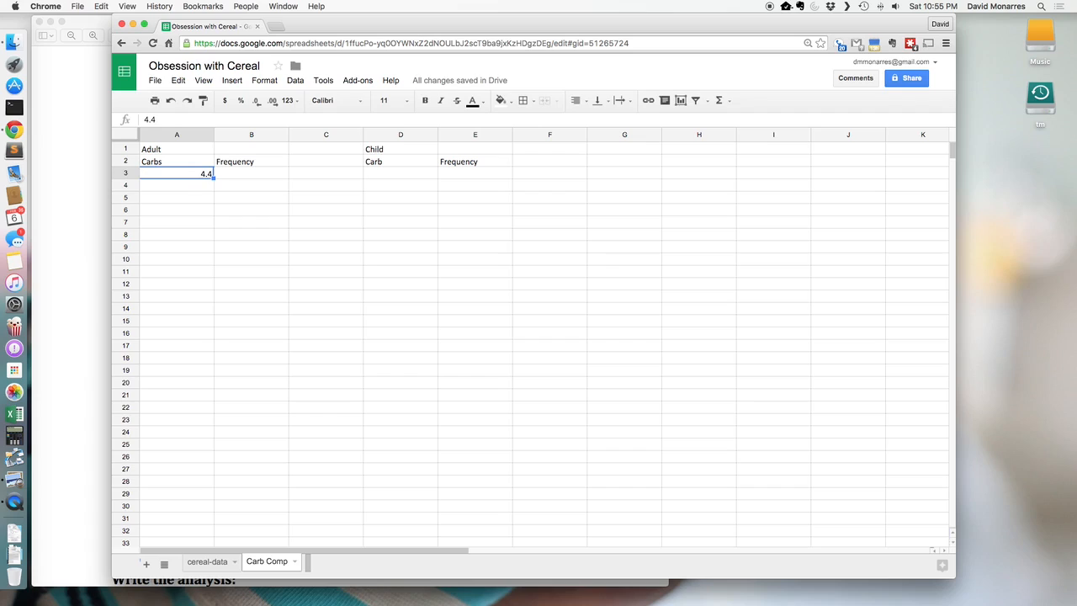
pyautogui.press('Down')
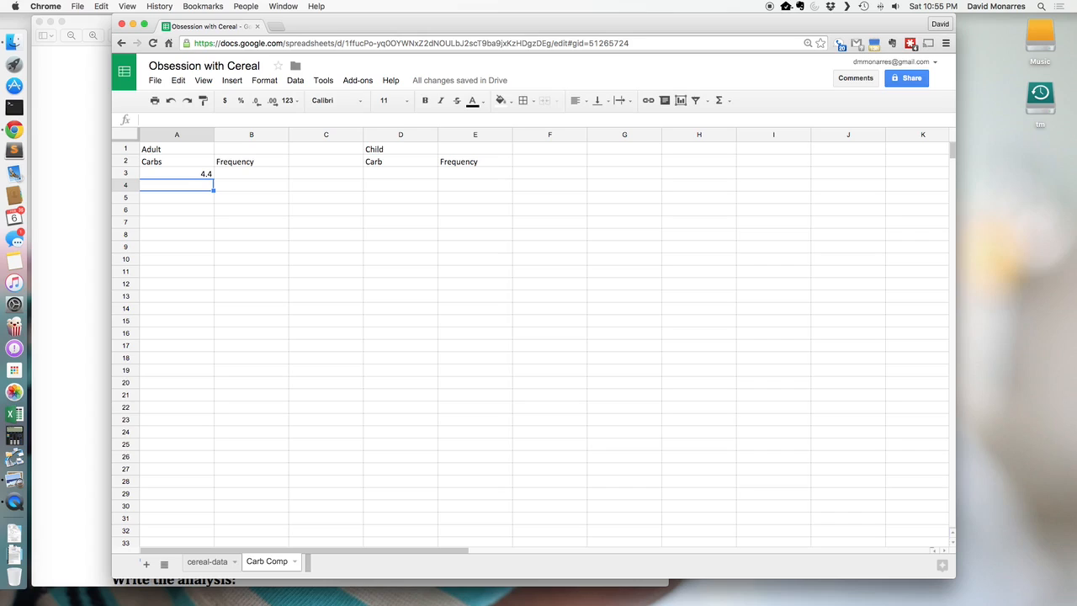
# Step: Enter the remaining adult carb class limits 9.4, 14.4, 19.4 and 24.4 in cells A4 to A7
pyautogui.write('9.4')
pyautogui.press('Return')
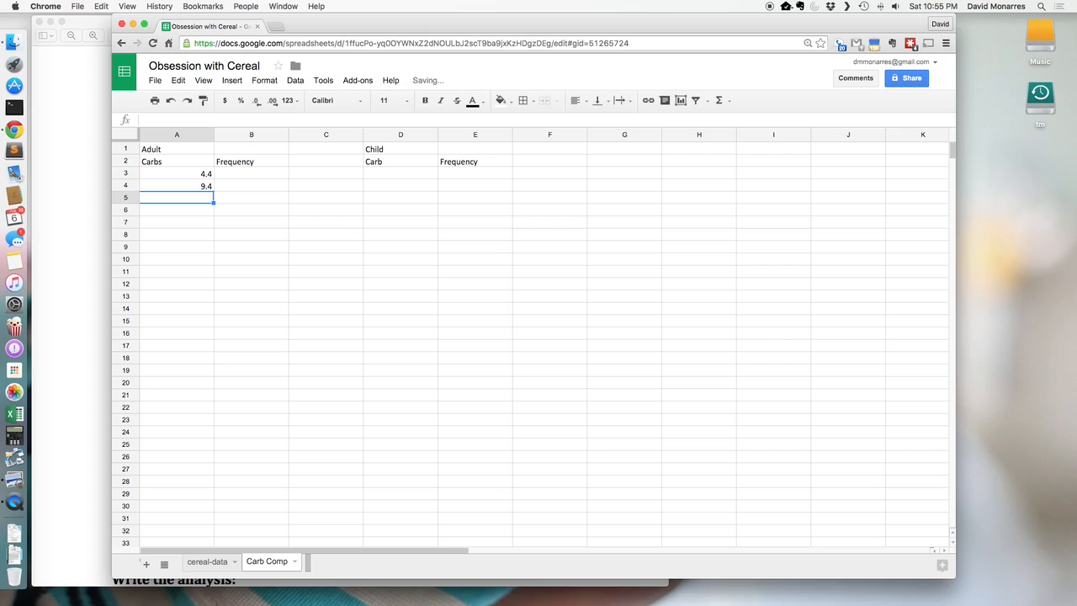
pyautogui.write('14.4')
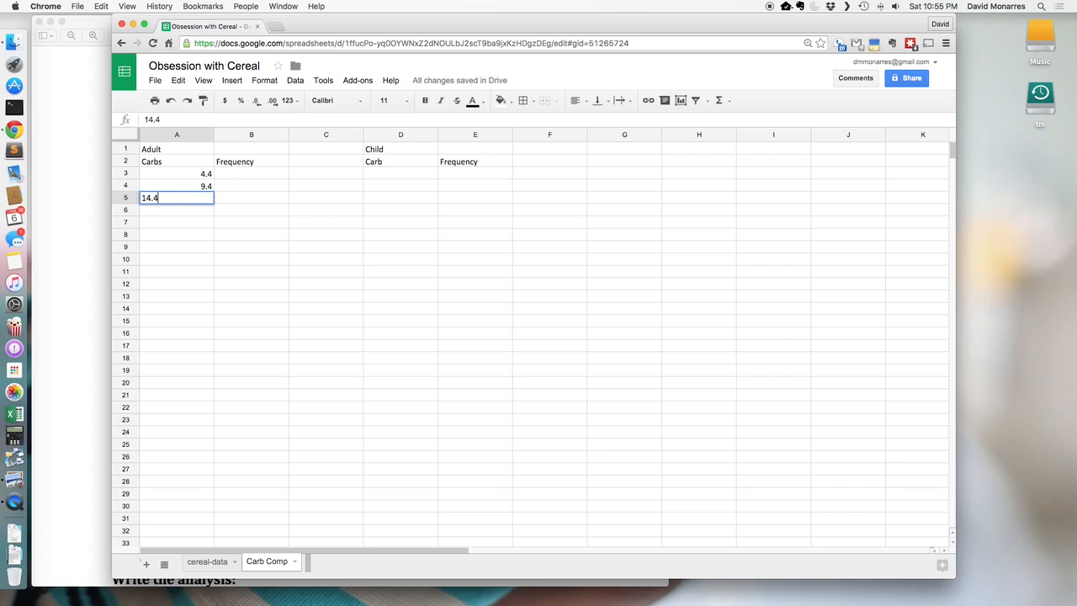
pyautogui.press('Return')
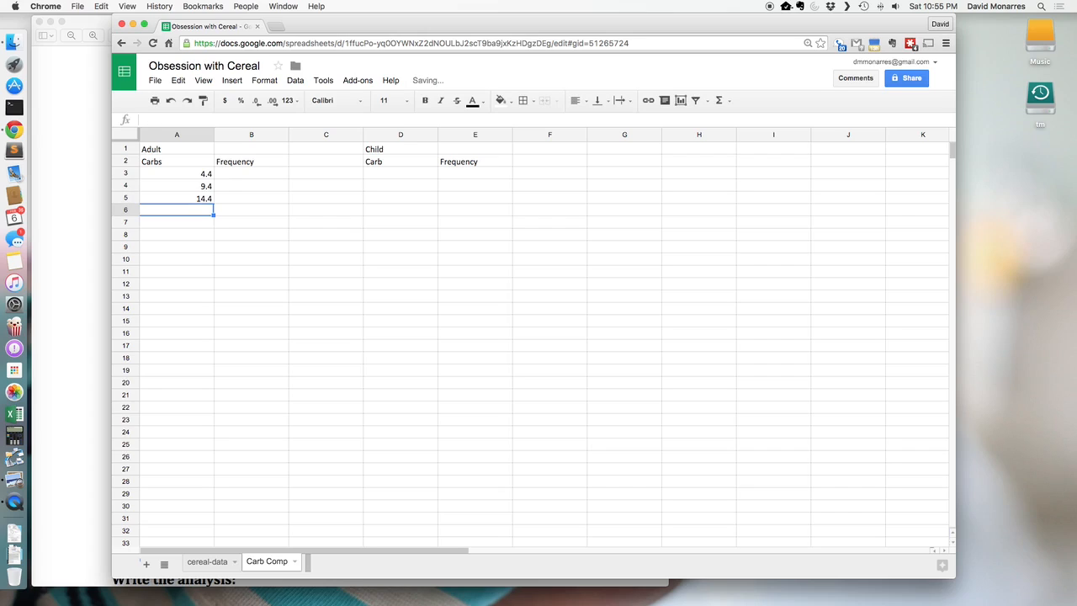
pyautogui.write('19.4')
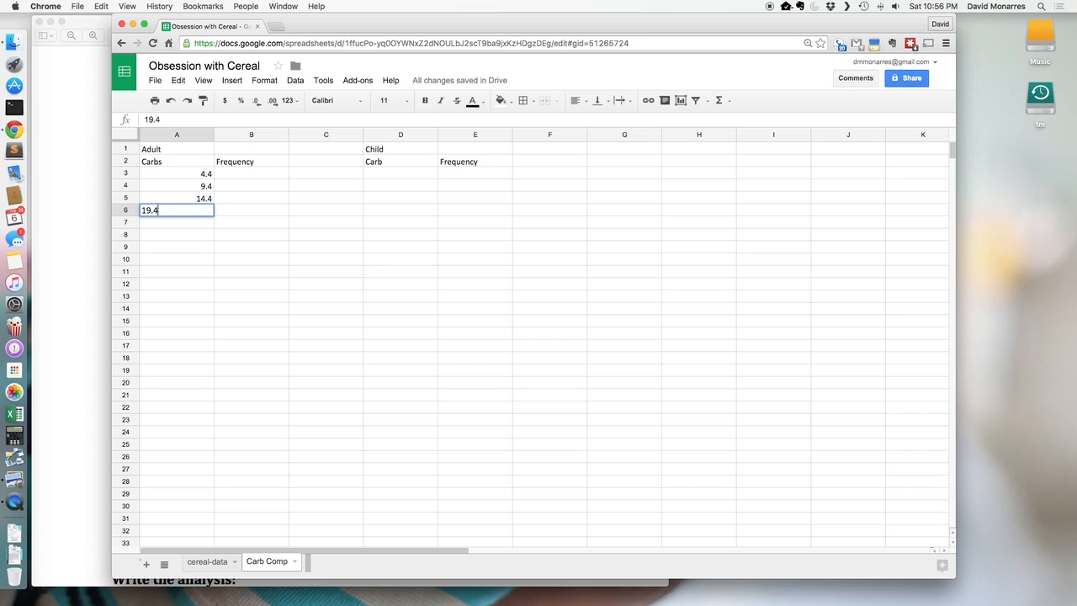
pyautogui.press('Return')
pyautogui.write('24.4')
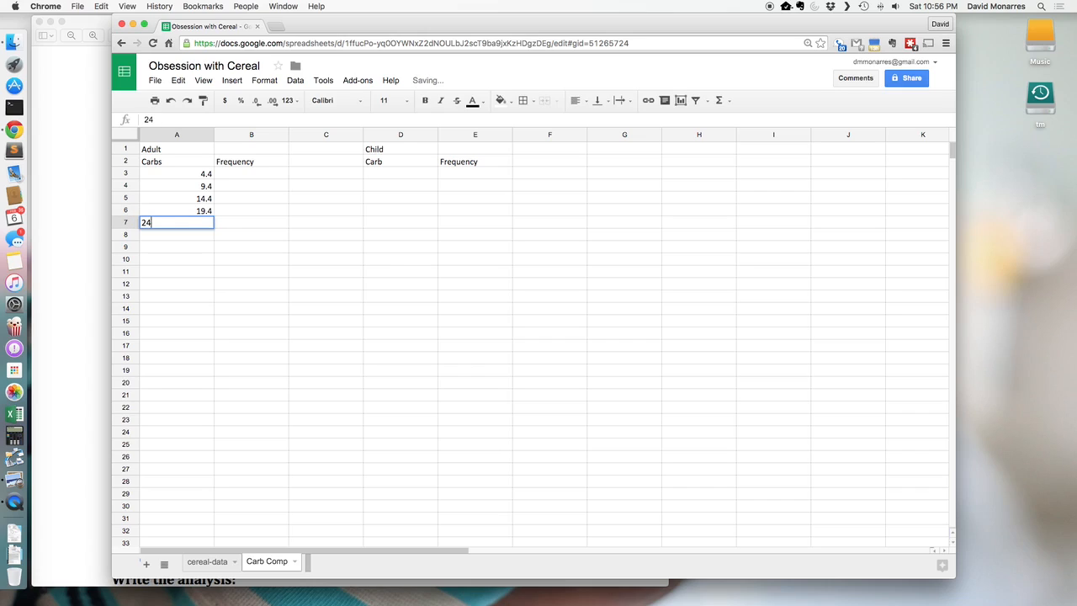
pyautogui.press('Return')
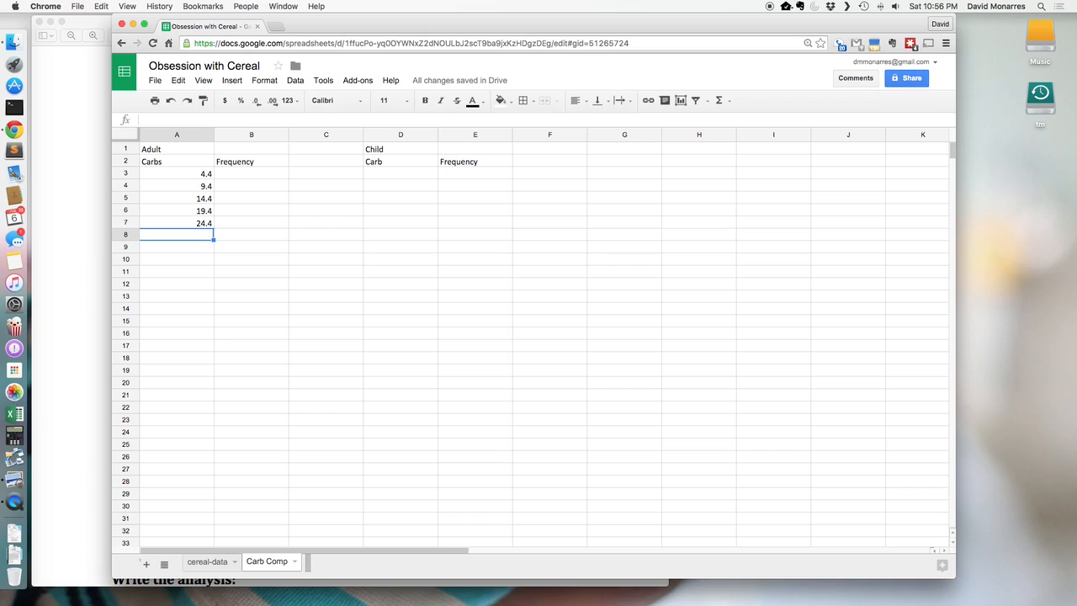
# Step: Enter the child carb class limits 4.4, 9.4, 14.4, 19.4 and 24.4 in cells D3 to D7
pyautogui.press('Right')
pyautogui.press('Right')
pyautogui.press('Right')
pyautogui.press('Up')
pyautogui.press('Up')
pyautogui.press('Up')
pyautogui.press('Up')
pyautogui.press('Up')
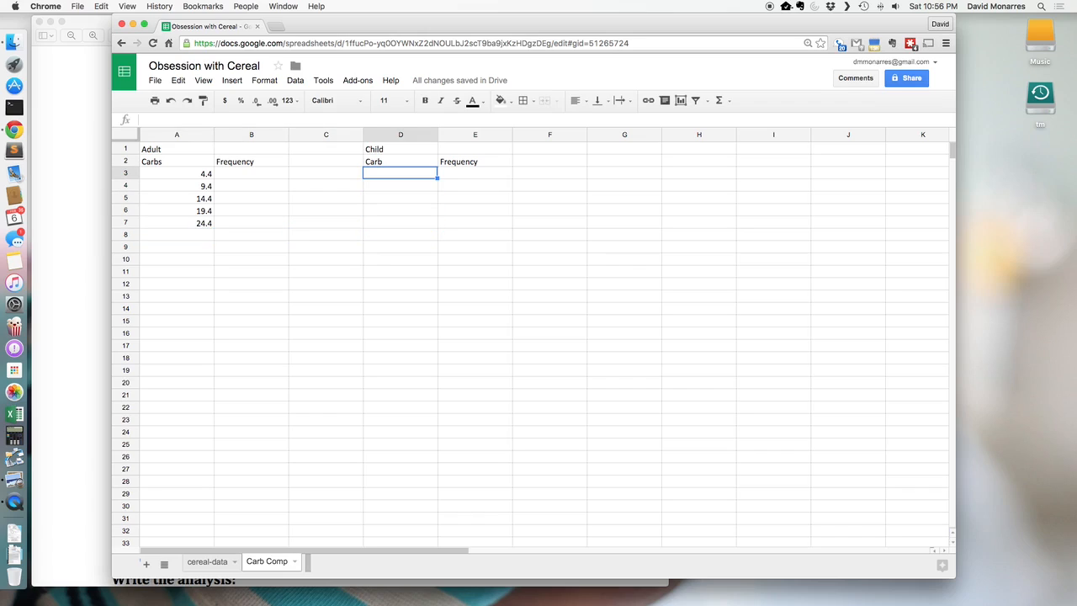
pyautogui.write('4.4')
pyautogui.press('Return')
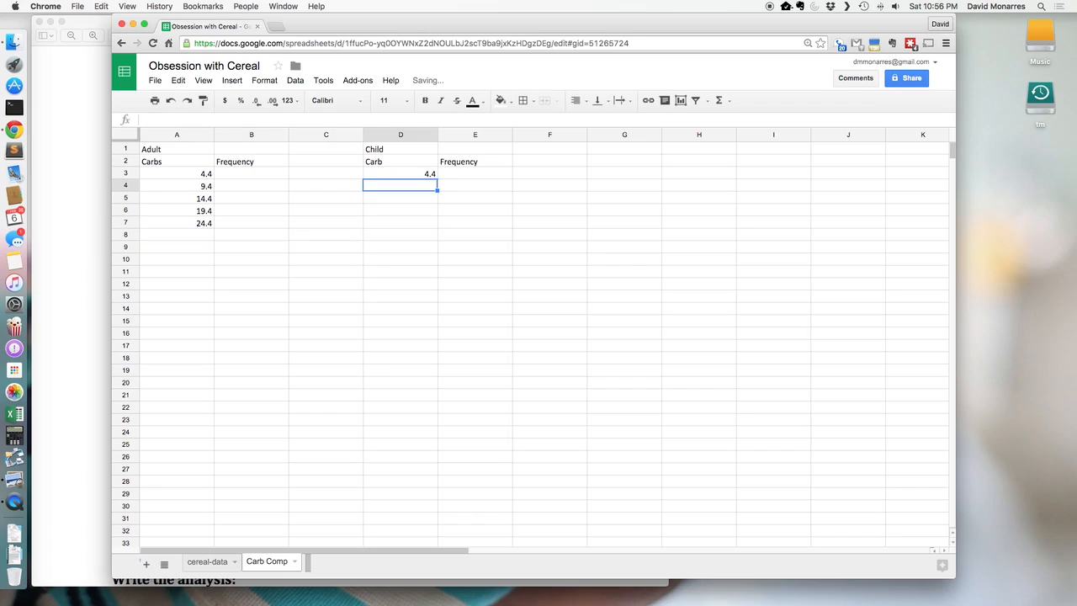
pyautogui.write('9.4')
pyautogui.press('Return')
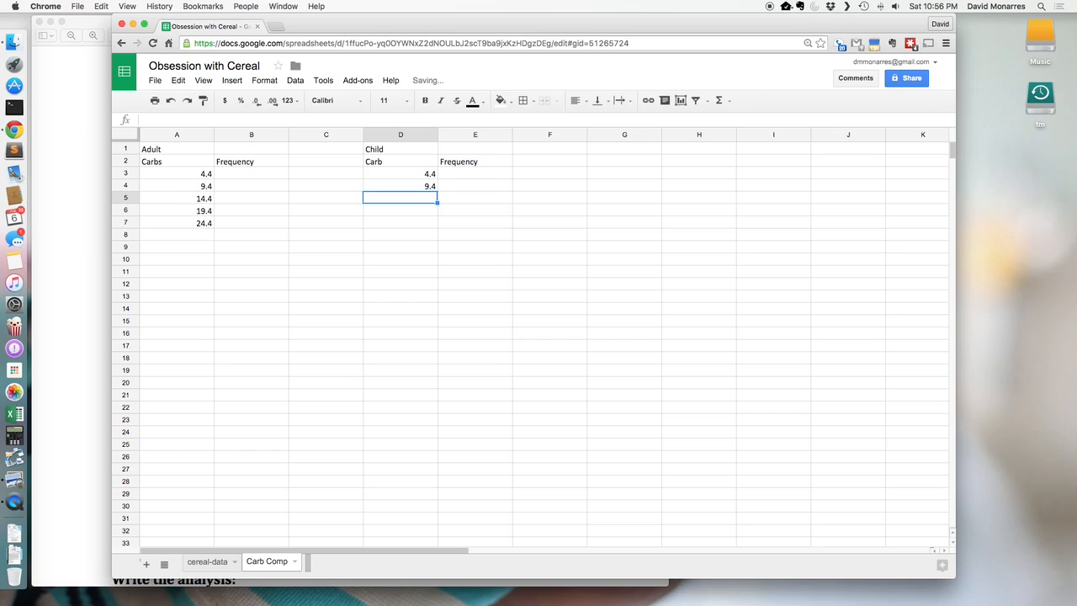
pyautogui.write('14.4')
pyautogui.press('Return')
pyautogui.write('19.4')
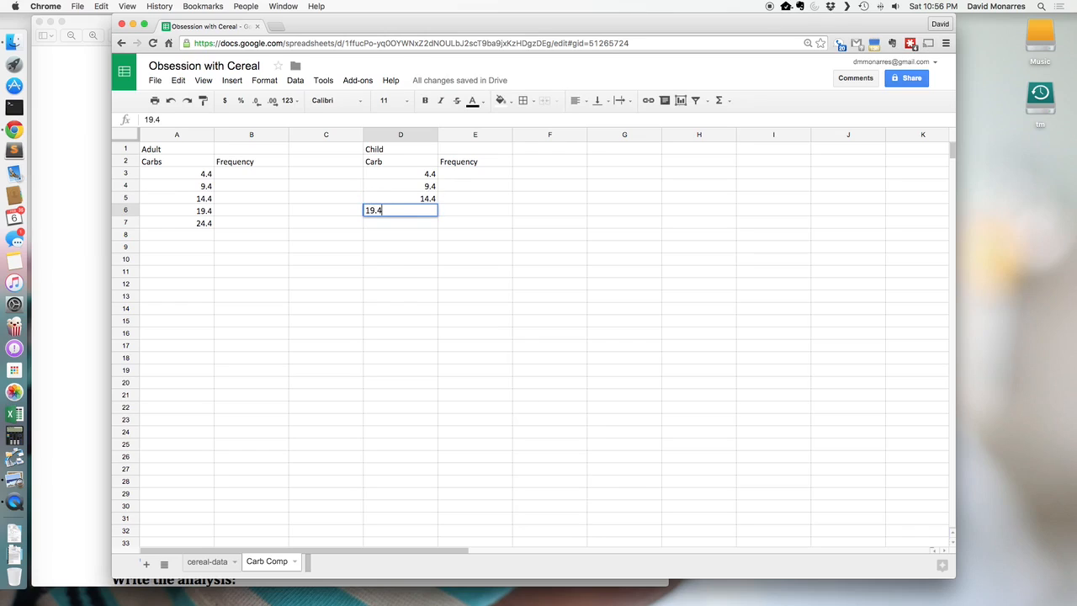
pyautogui.press('Return')
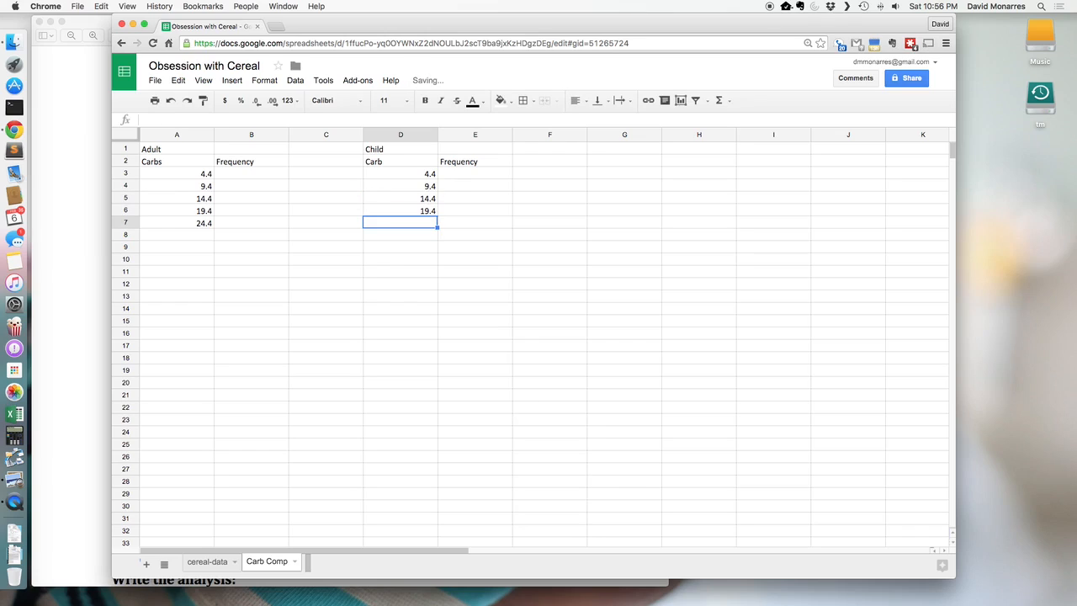
pyautogui.write('24.4')
pyautogui.press('XF86MonBrightnessDown')
pyautogui.press('Return')
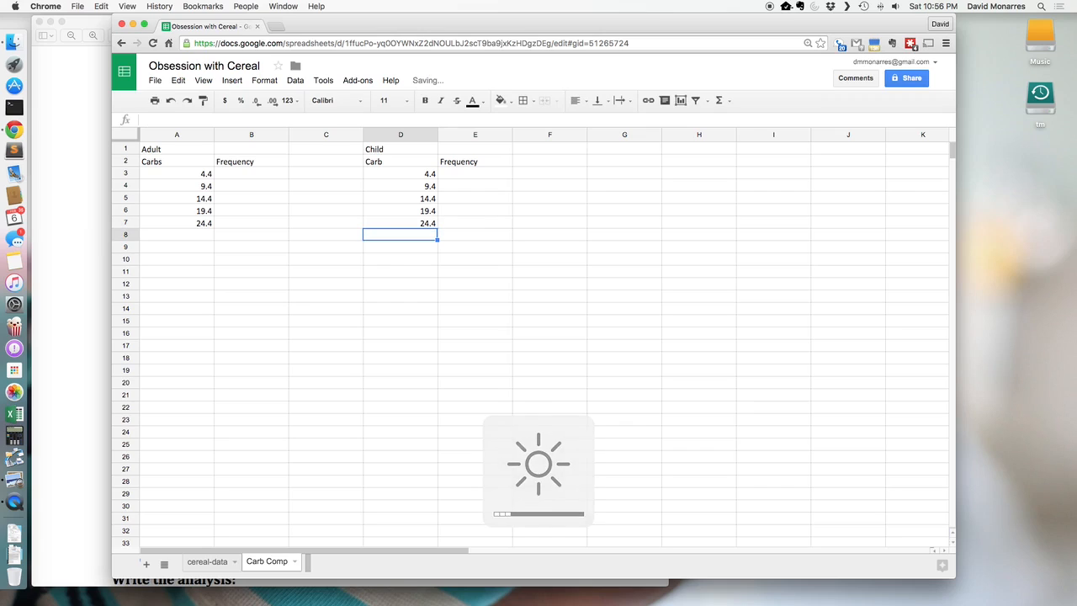
# Step: Start a FREQUENCY formula in B3 with the adult carb values 'cereal-data'!F2:F53 as its data
pyautogui.press('Left')
pyautogui.press('Left')
pyautogui.press('Left')
pyautogui.press('Up')
pyautogui.press('Up')
pyautogui.press('Up')
pyautogui.press('Up')
pyautogui.press('Up')
pyautogui.press('Right')
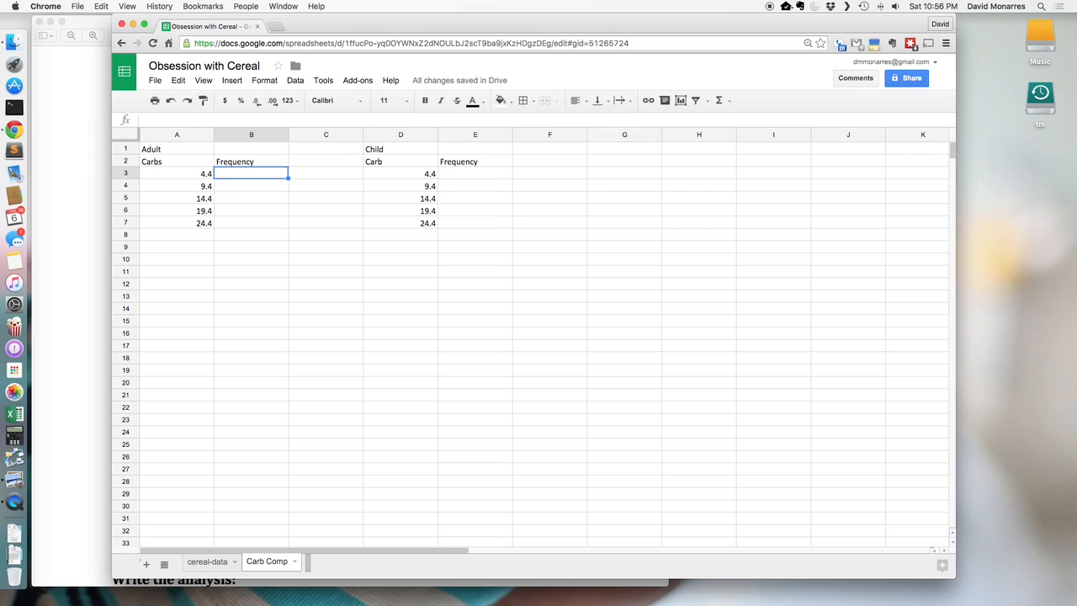
pyautogui.write('=')
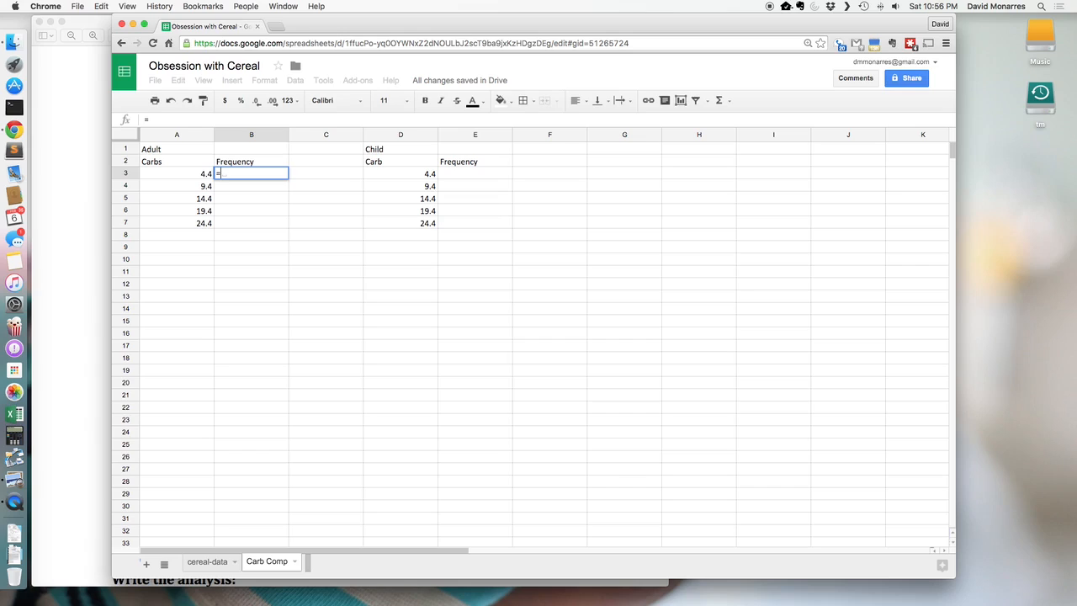
pyautogui.write('fr')
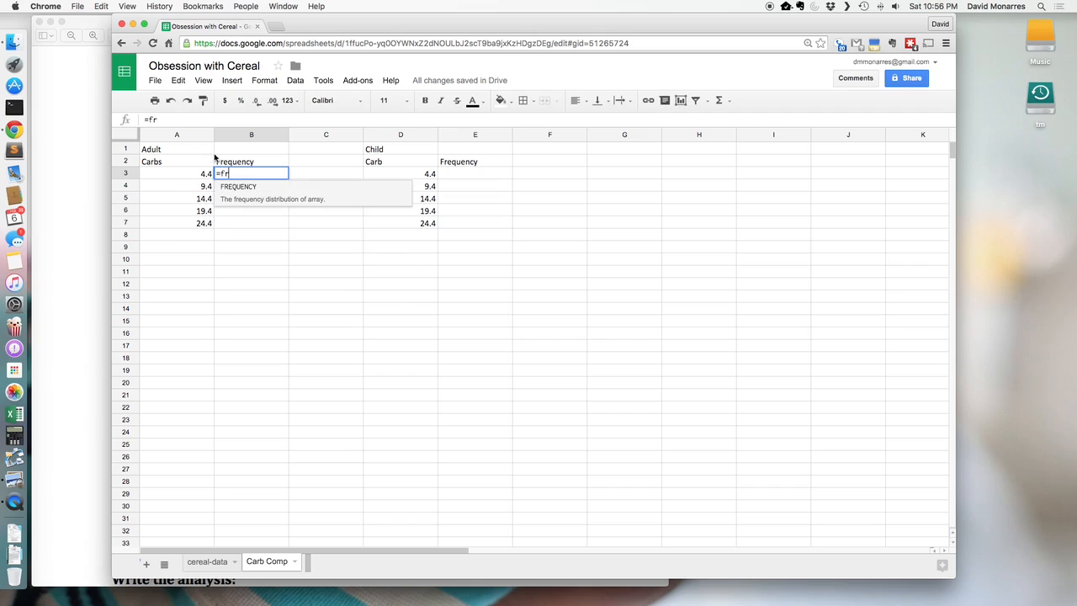
pyautogui.click(252, 189)
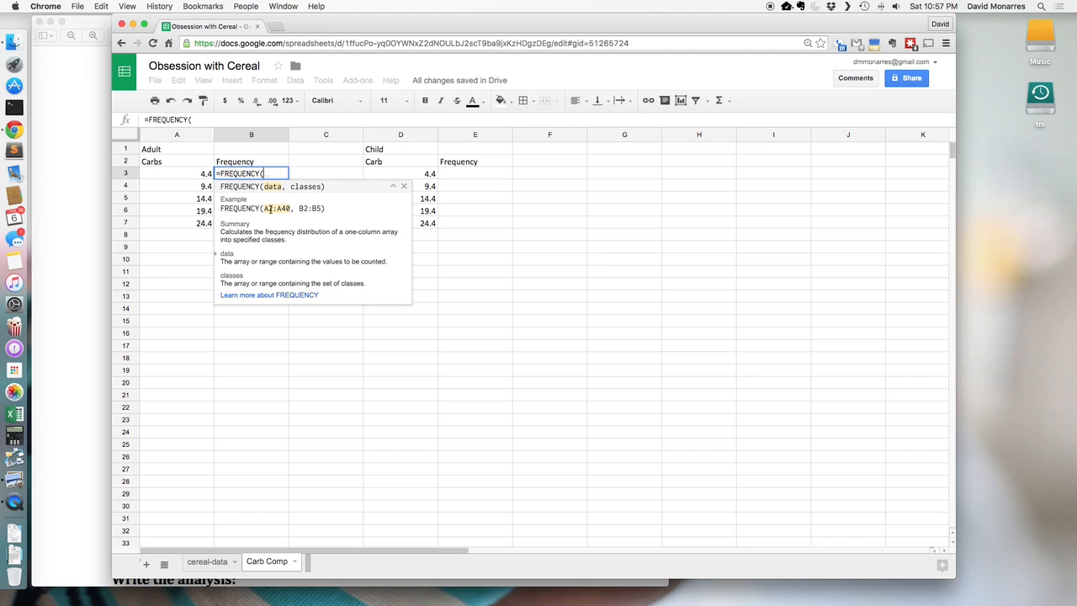
pyautogui.click(211, 562)
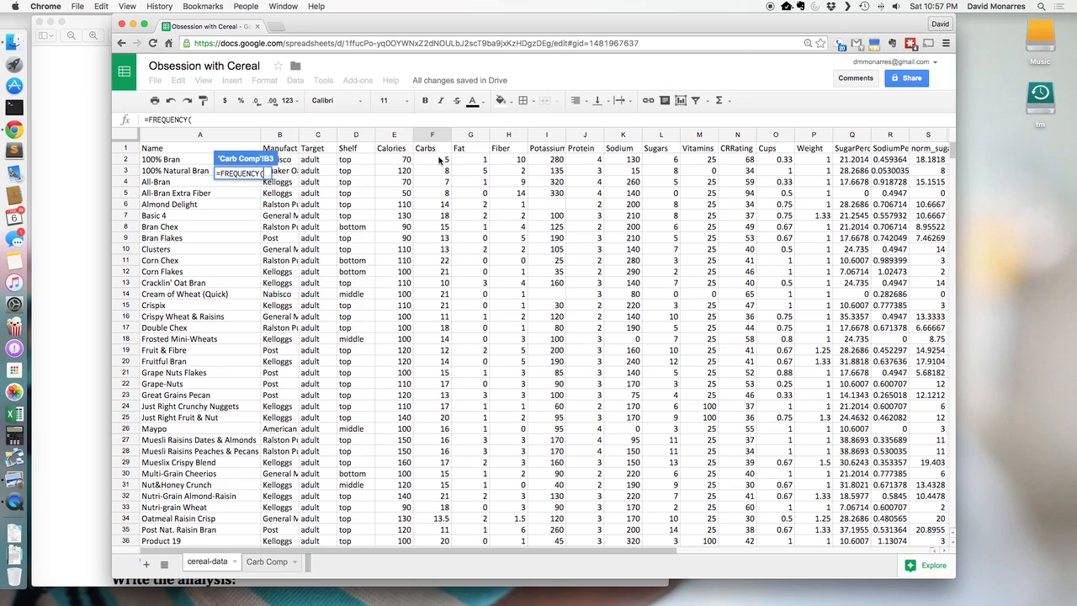
pyautogui.moveTo(439, 160); pyautogui.dragTo(427, 395)
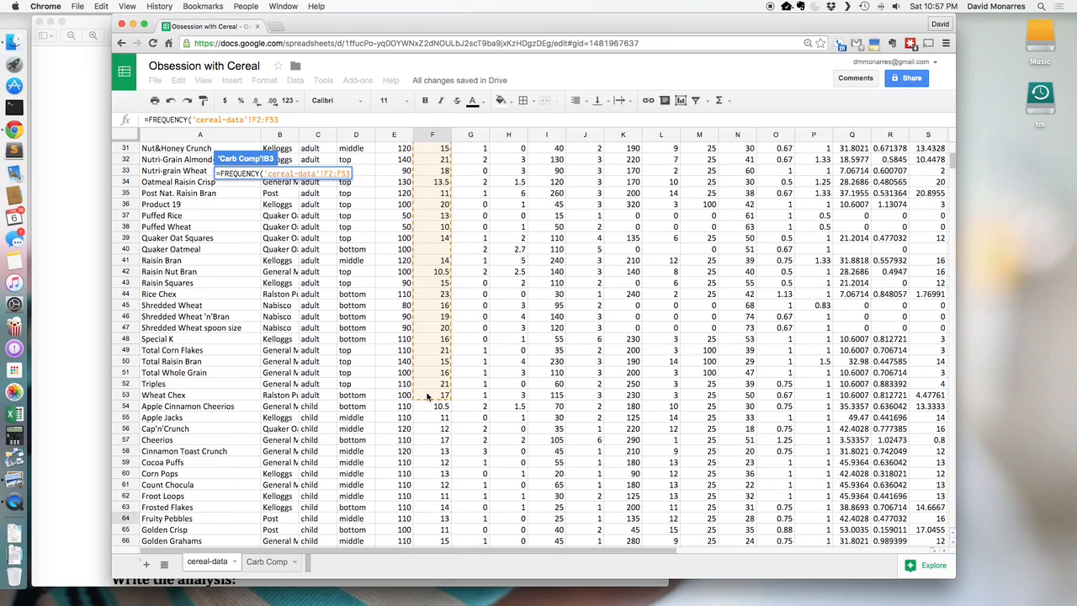
# Step: Complete the adult FREQUENCY formula in B3 with the carb limits A3:A7 on the Carb Comp sheet as its classes
pyautogui.write(',')
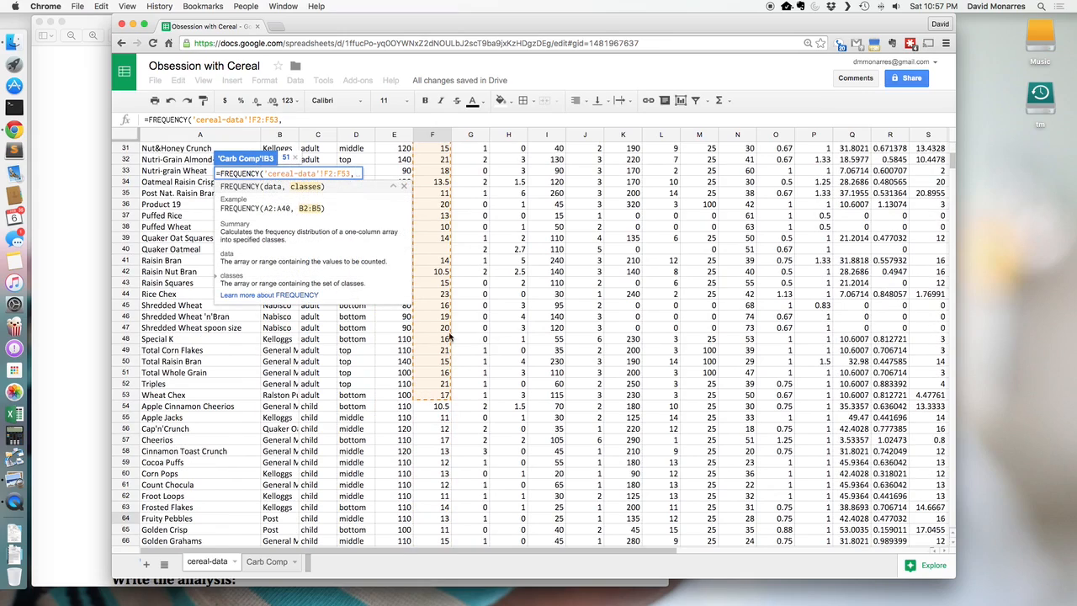
pyautogui.click(264, 561)
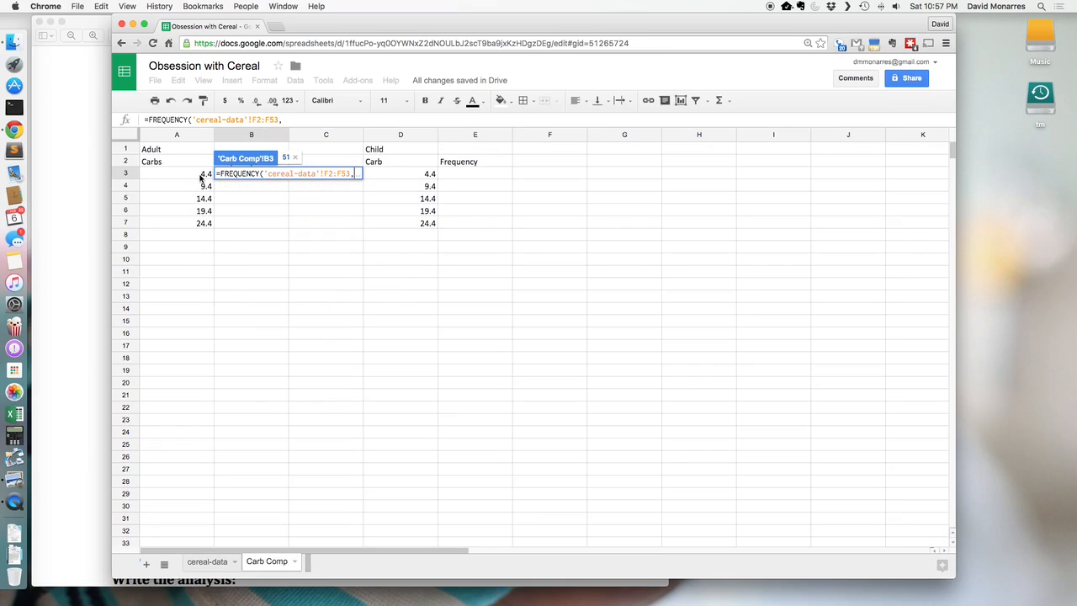
pyautogui.moveTo(201, 176); pyautogui.dragTo(196, 228)
pyautogui.write(')')
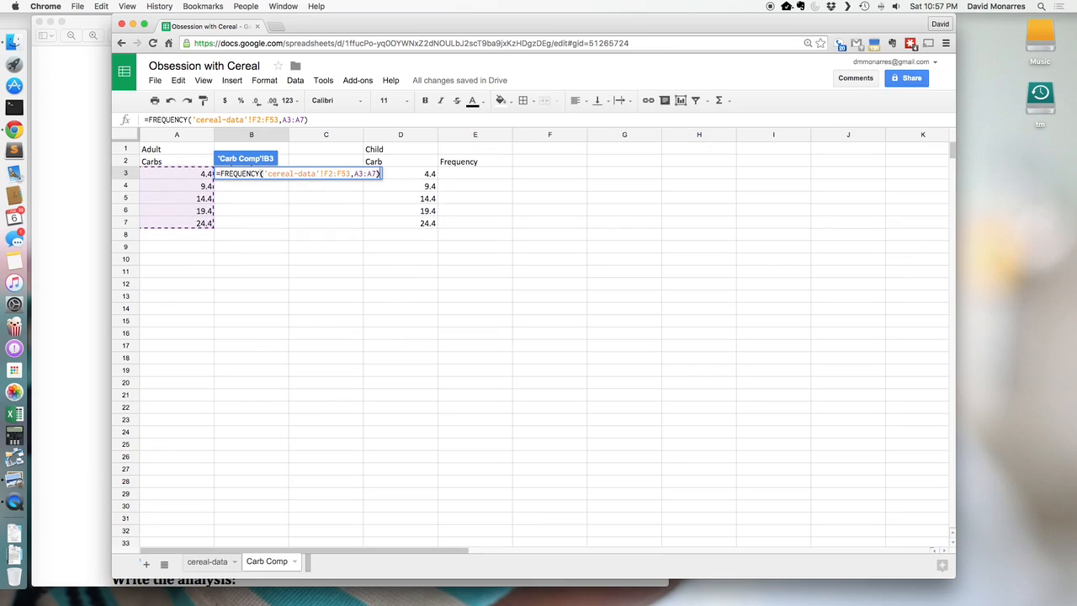
pyautogui.press('Return')
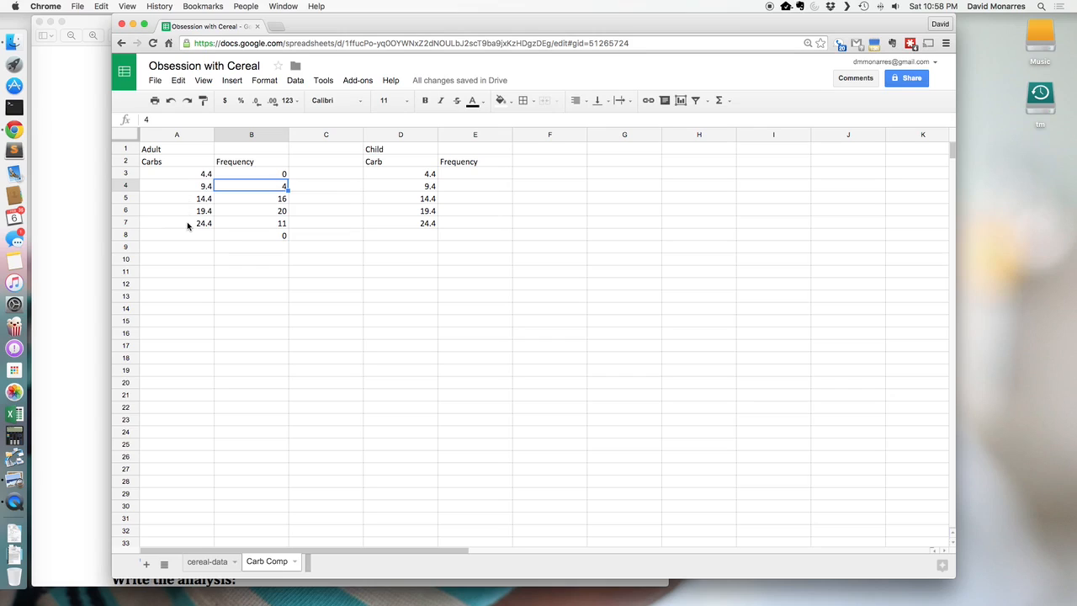
pyautogui.click(278, 238)
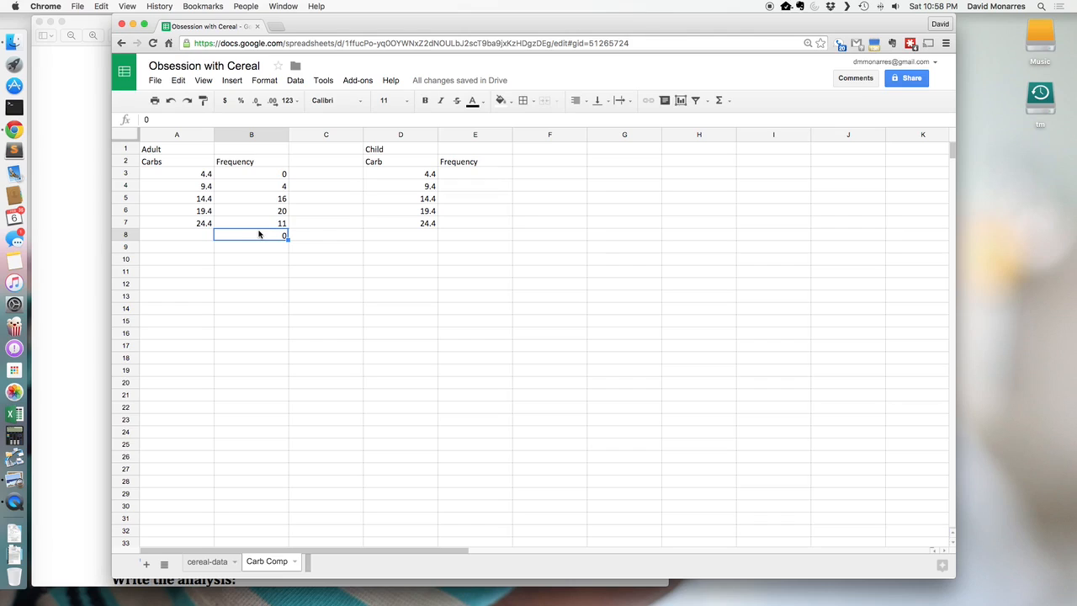
# Step: Start a FREQUENCY formula in E3 with the child carb values 'cereal-data'!F54:F78 as its data
pyautogui.click(468, 178)
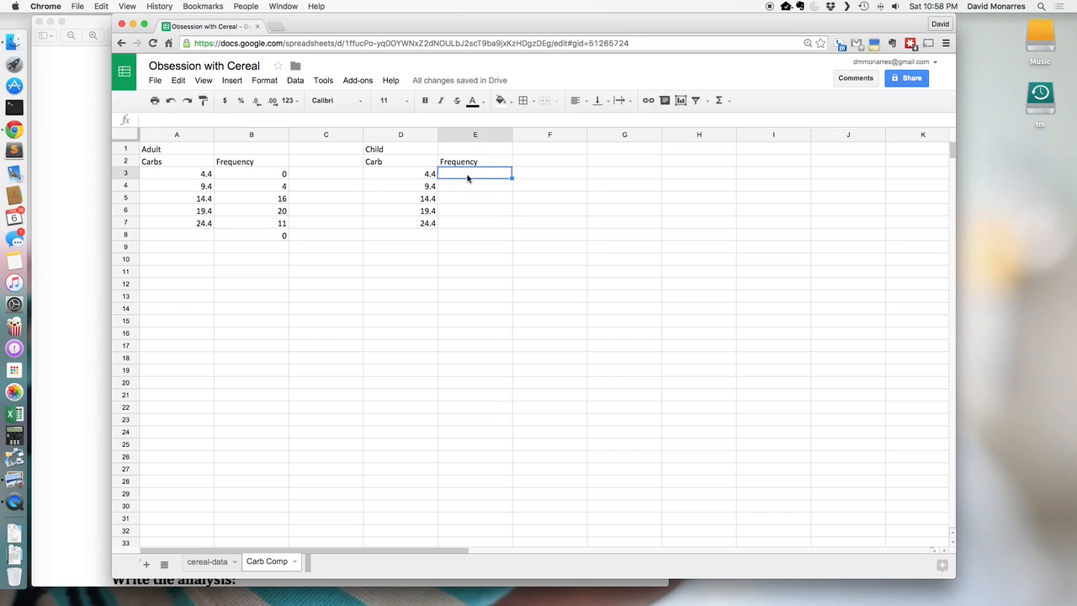
pyautogui.write('=Fre')
pyautogui.press('Tab')
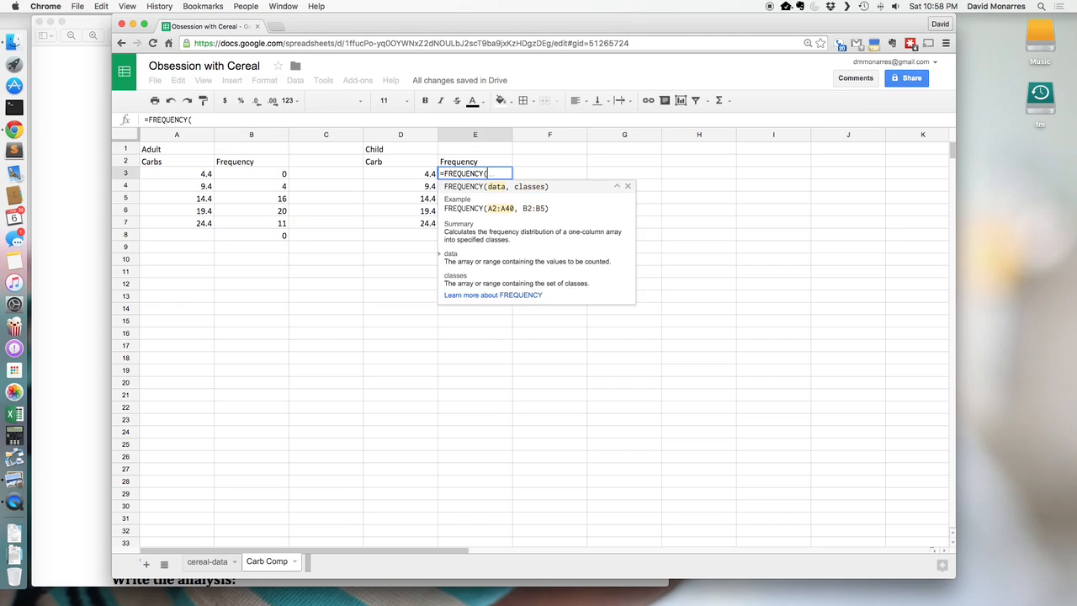
pyautogui.click(217, 562)
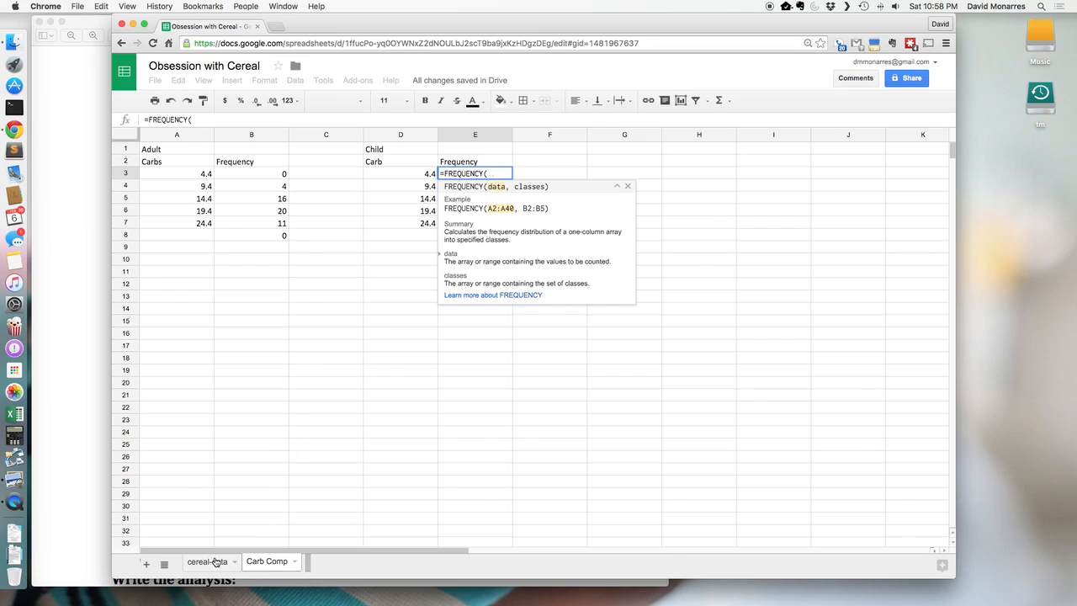
pyautogui.scroll(-3, 425, 337)
pyautogui.scroll(5, 424, 337)
pyautogui.scroll(-1, 424, 336)
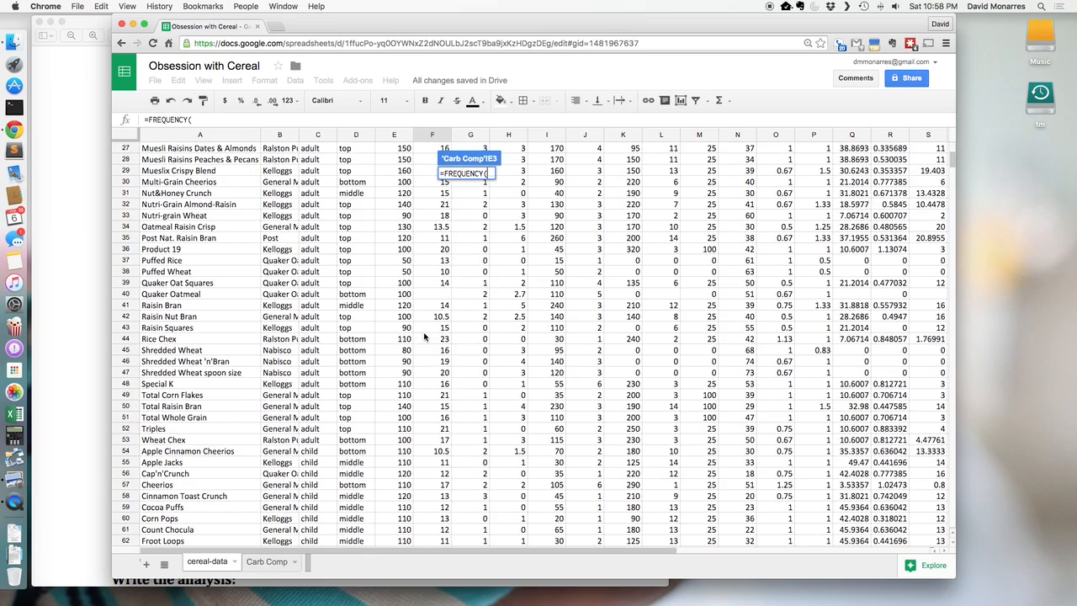
pyautogui.scroll(-3, 424, 337)
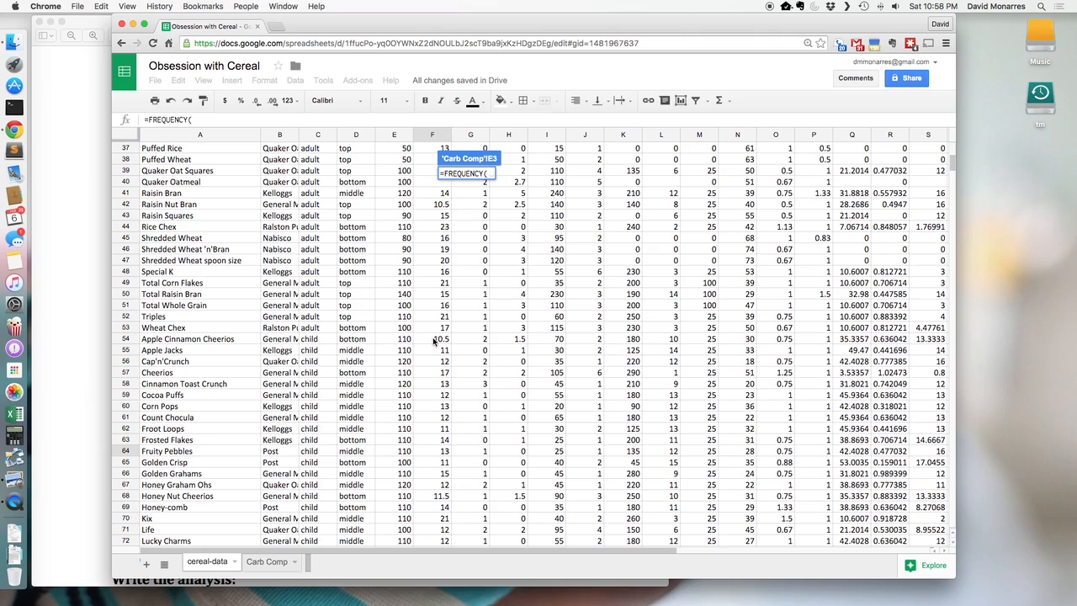
pyautogui.moveTo(435, 339); pyautogui.dragTo(435, 457)
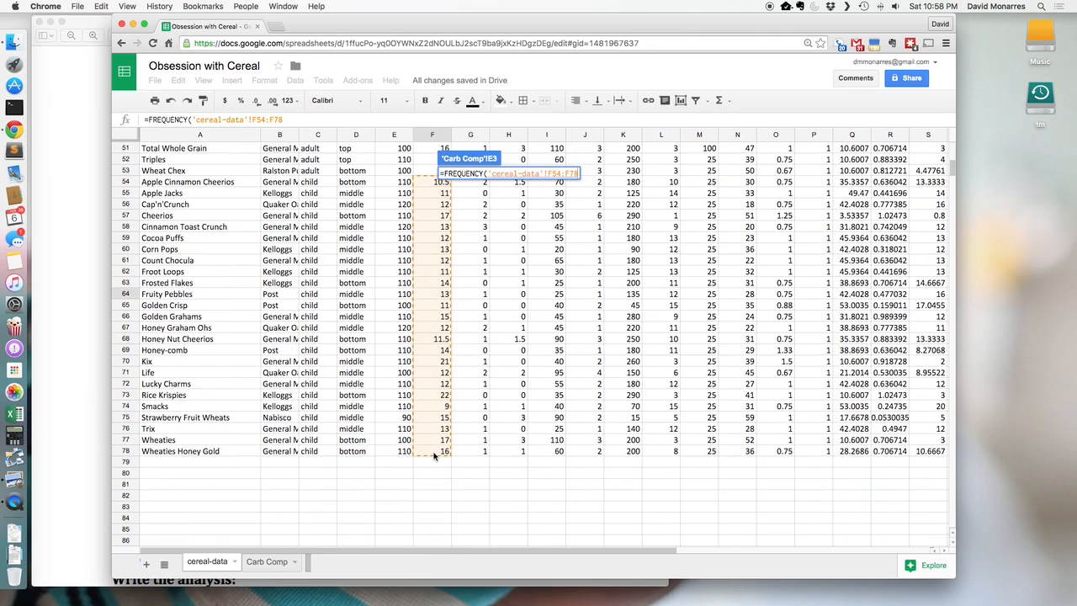
# Step: Complete the child FREQUENCY formula in E3 with the carb limits D3:D7 on the Carb Comp sheet as its classes
pyautogui.write(',')
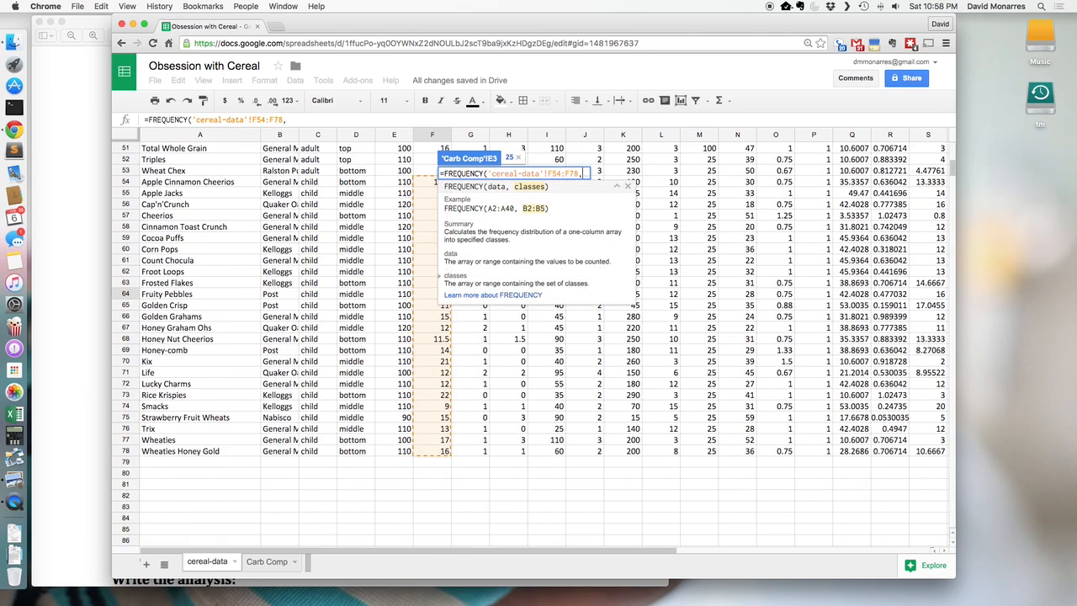
pyautogui.click(272, 568)
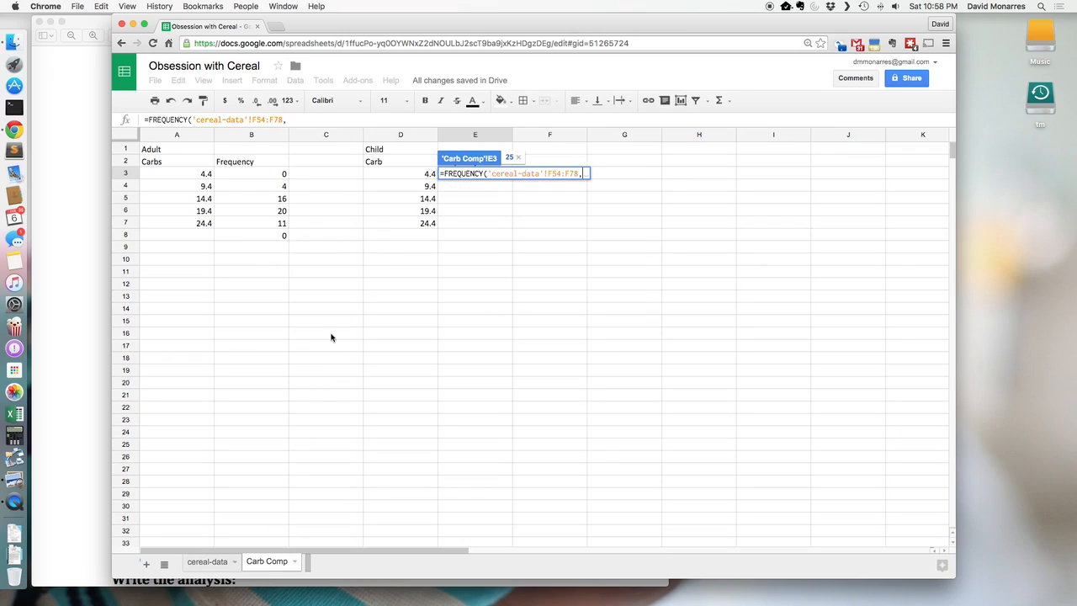
pyautogui.moveTo(401, 176); pyautogui.dragTo(401, 225)
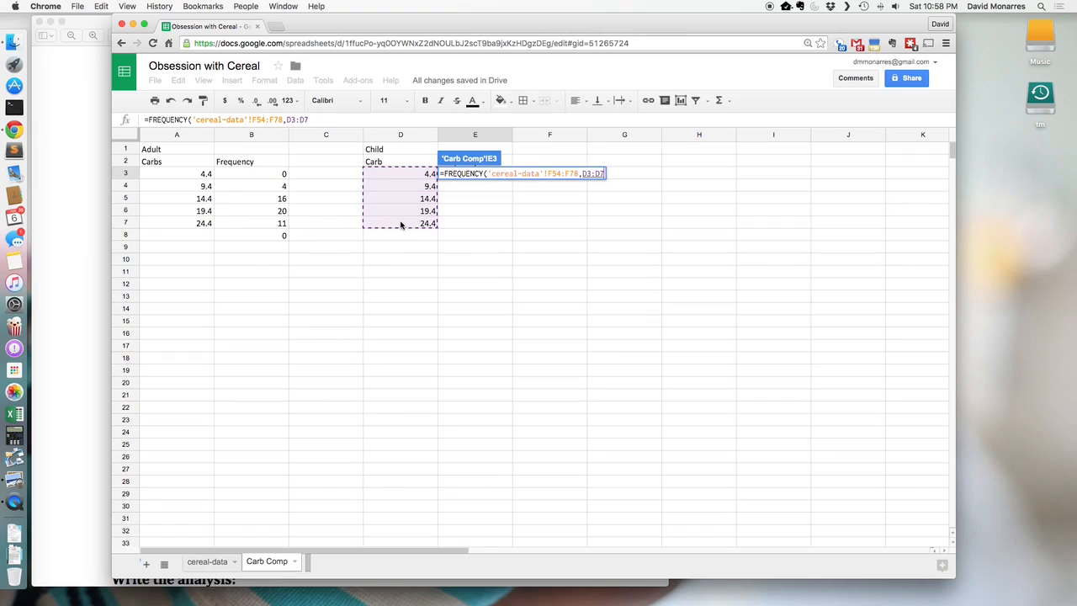
pyautogui.write(')')
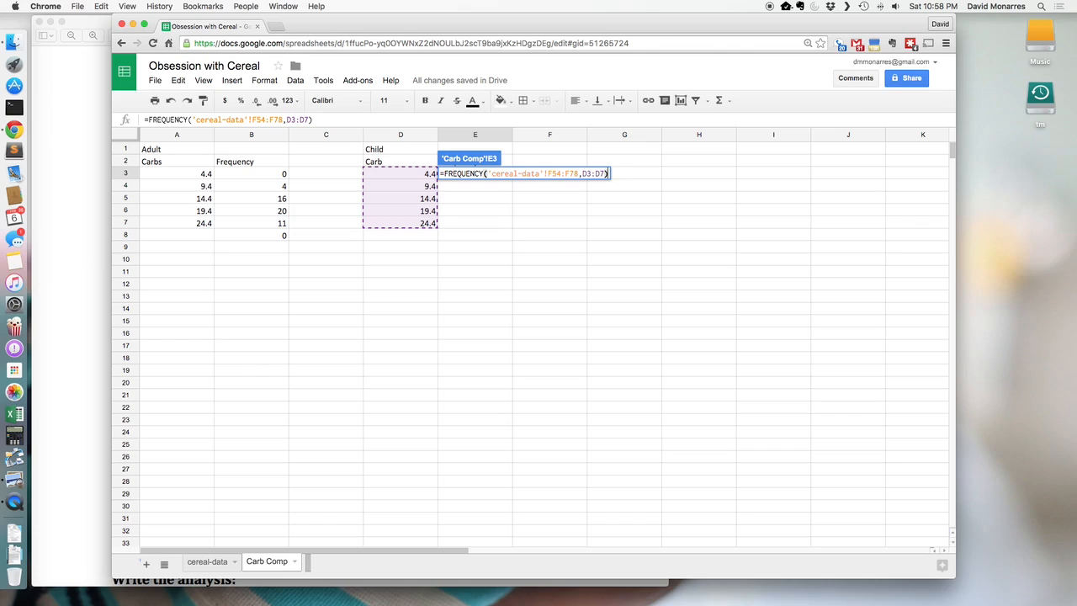
pyautogui.press('Return')
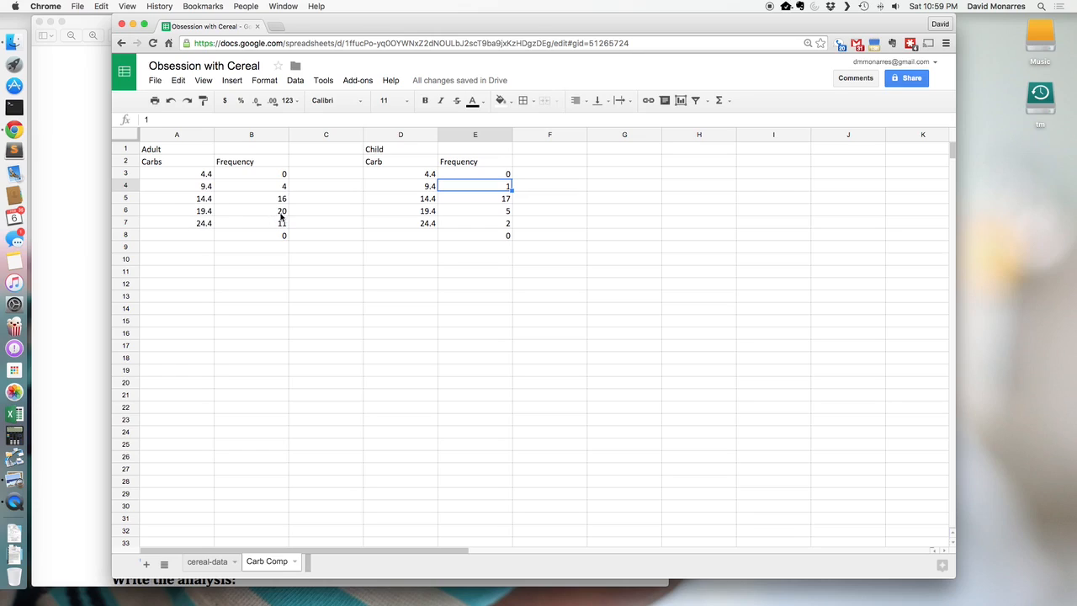
pyautogui.click(367, 314)
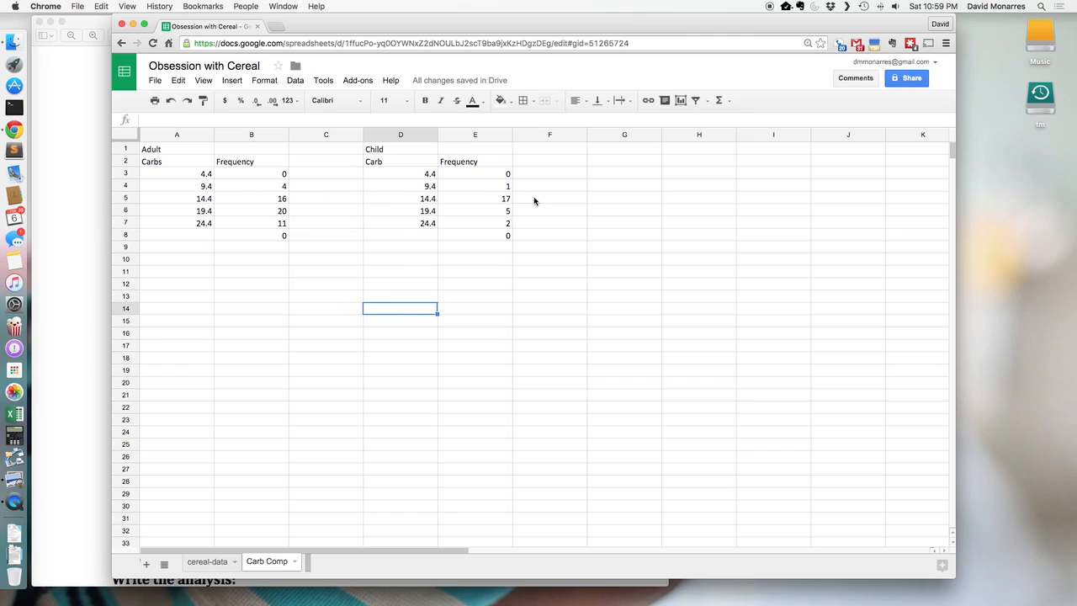
# Step: Start a column chart from the adult frequency table A2:B7, using column A as the labels
pyautogui.scroll(-5, 375, 228)
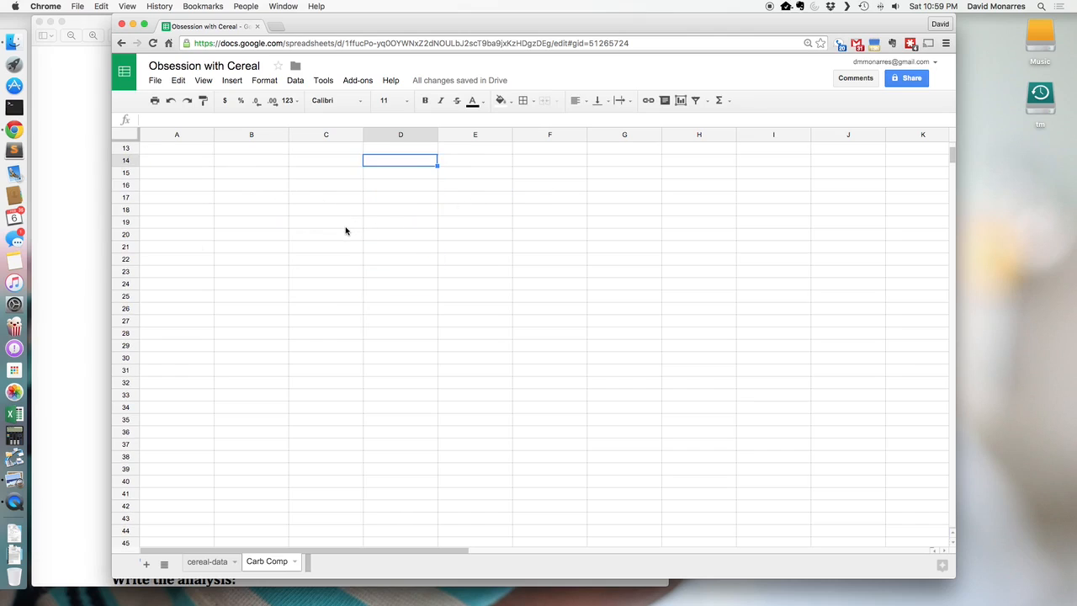
pyautogui.scroll(5, 346, 229)
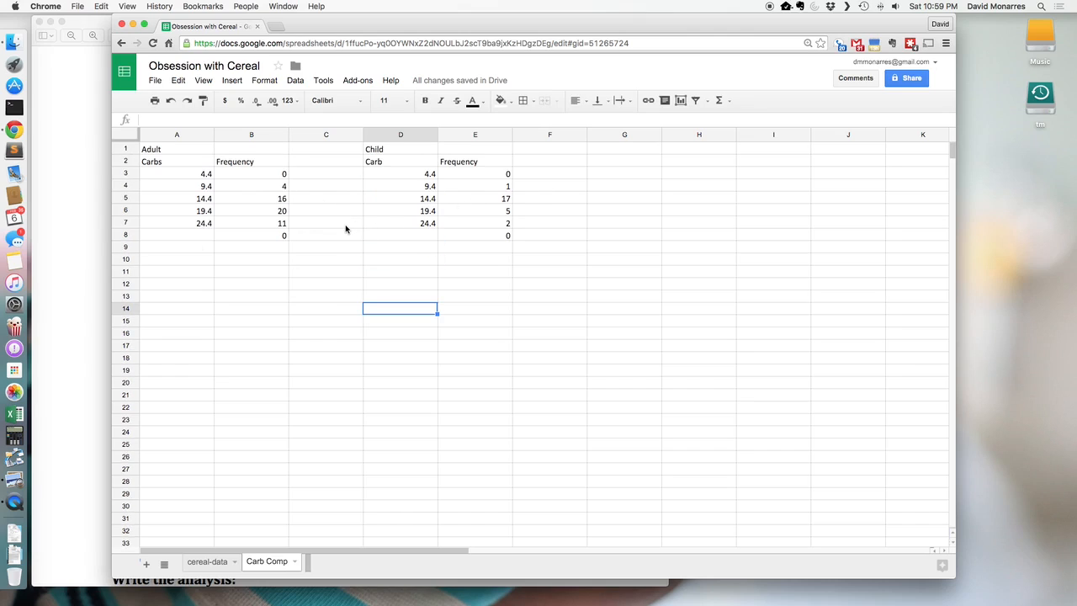
pyautogui.click(152, 162)
pyautogui.moveTo(210, 162); pyautogui.dragTo(252, 224)
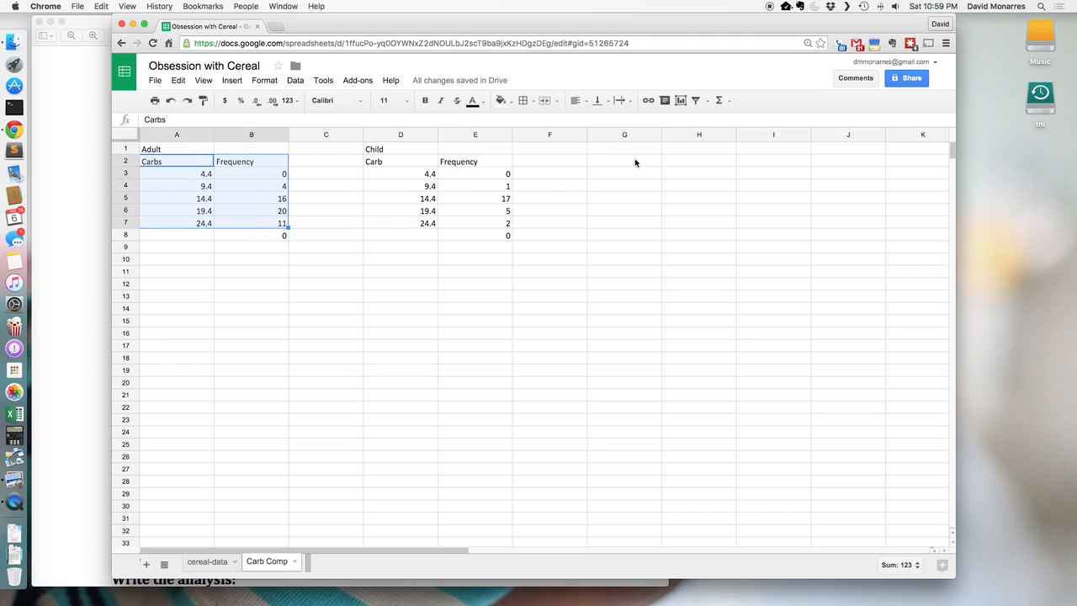
pyautogui.click(682, 101)
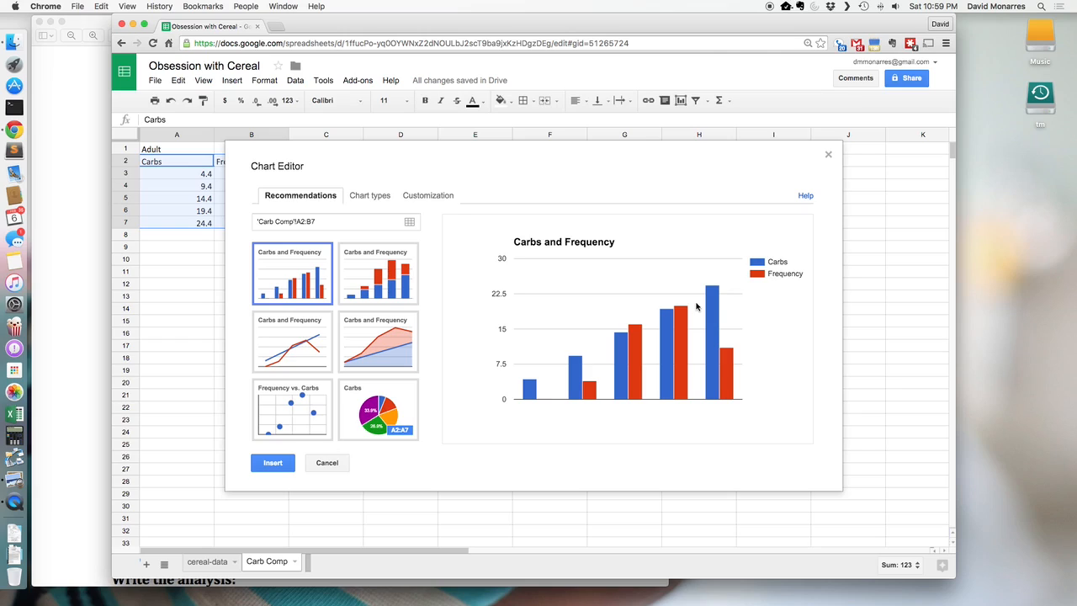
pyautogui.click(368, 202)
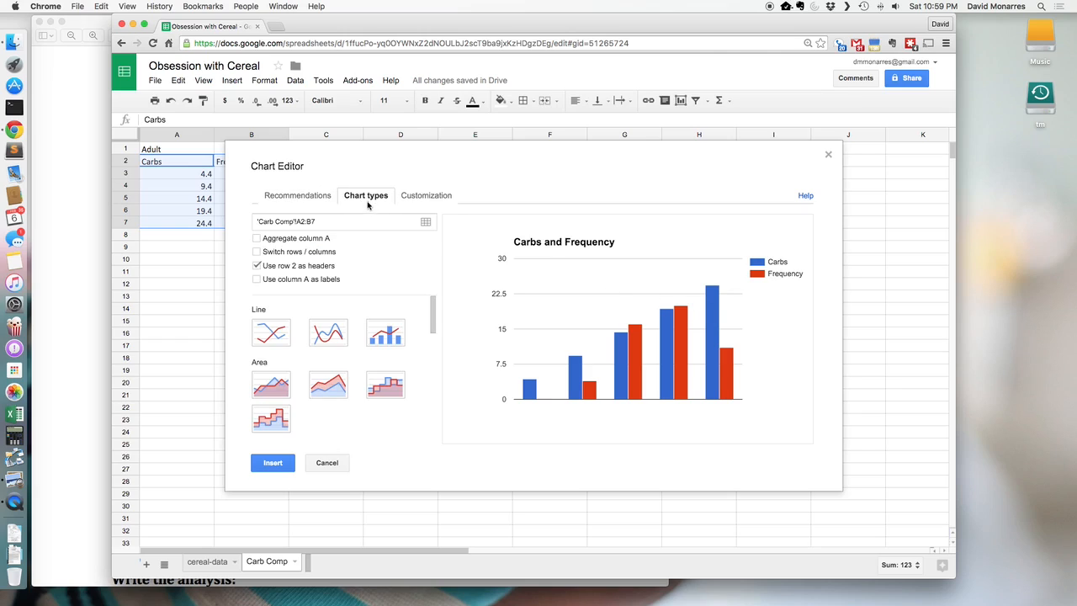
pyautogui.click(256, 279)
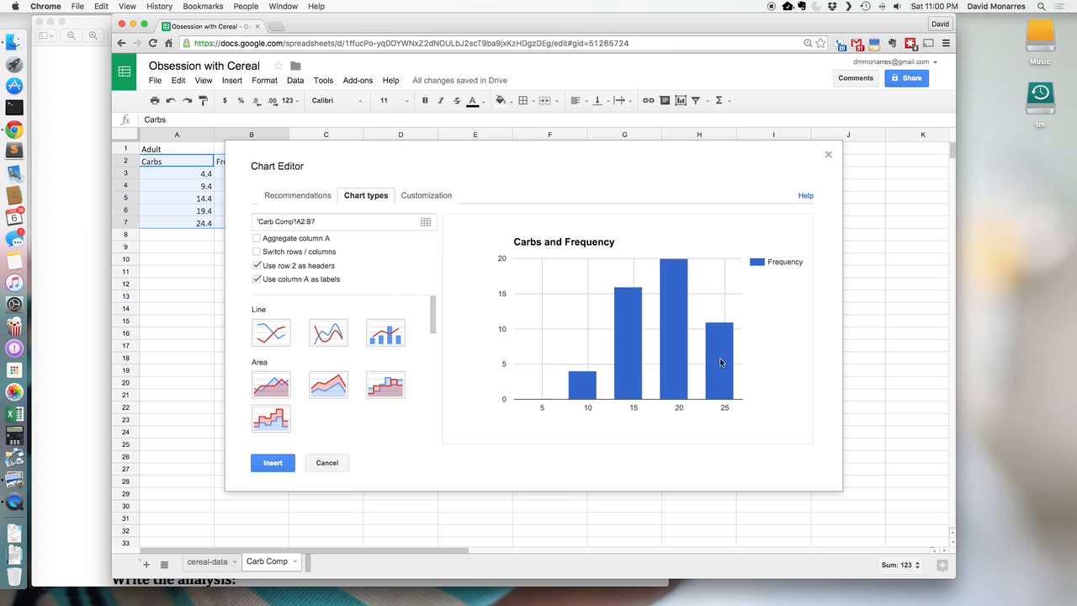
# Step: Title the adult chart "Adult Cereals" and its horizontal axis "Carbs per serving (grams)"
pyautogui.click(421, 195)
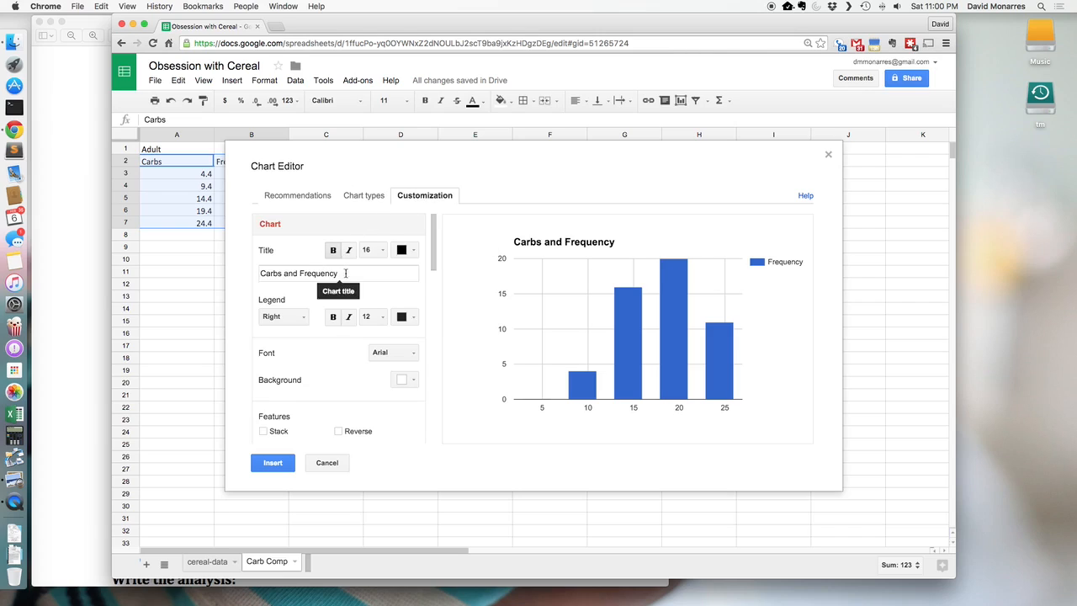
pyautogui.moveTo(346, 273); pyautogui.dragTo(230, 274)
pyautogui.write('Ad')
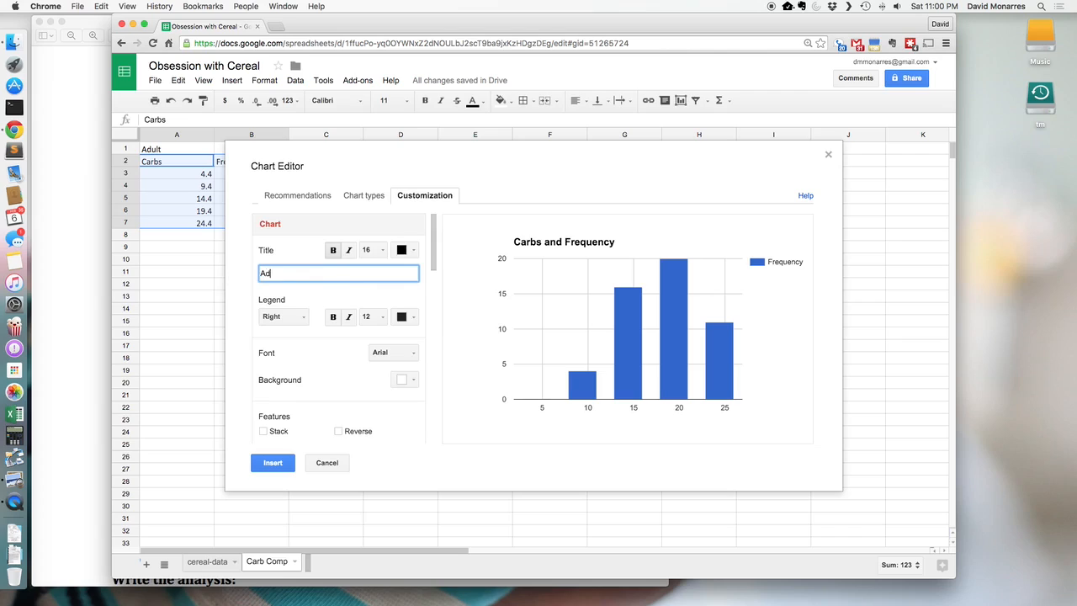
pyautogui.write('ult Cereals')
pyautogui.scroll(-6, 278, 330)
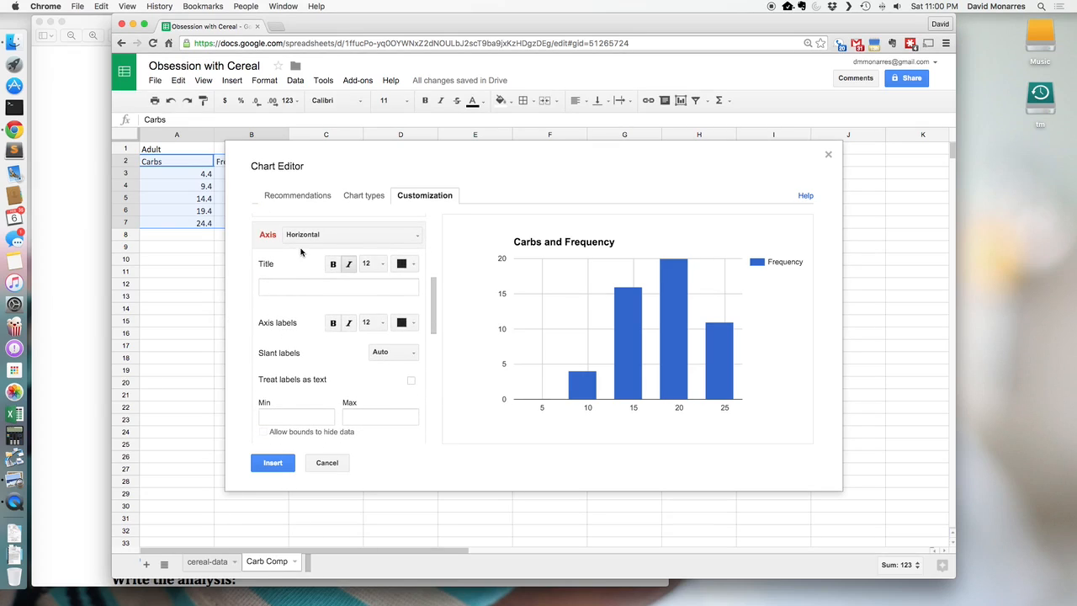
pyautogui.click(307, 287)
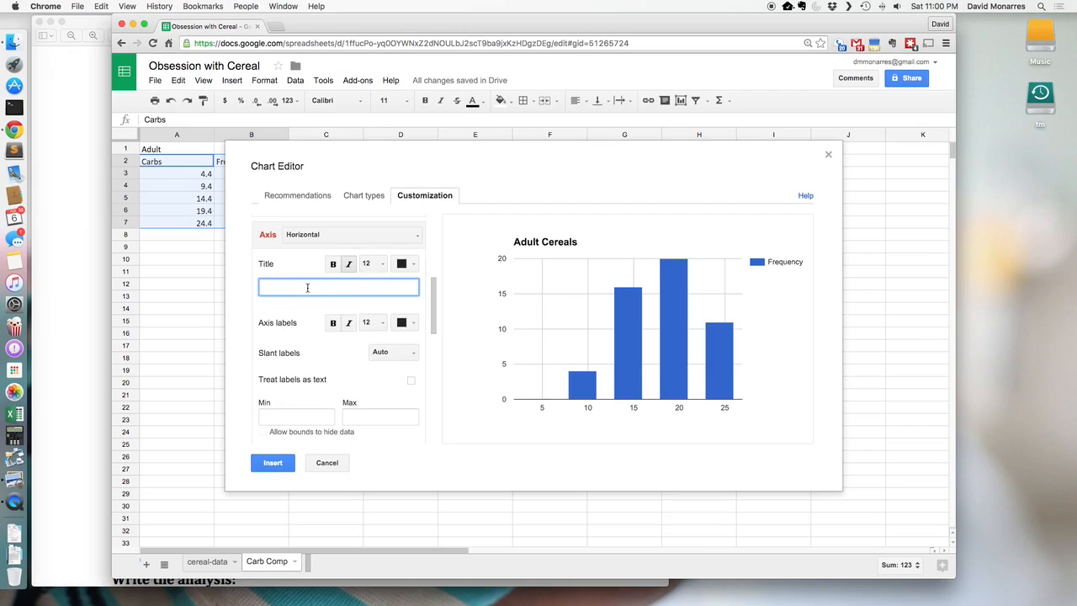
pyautogui.write('Carbs per serving (grams')
pyautogui.scroll(-5, 307, 320)
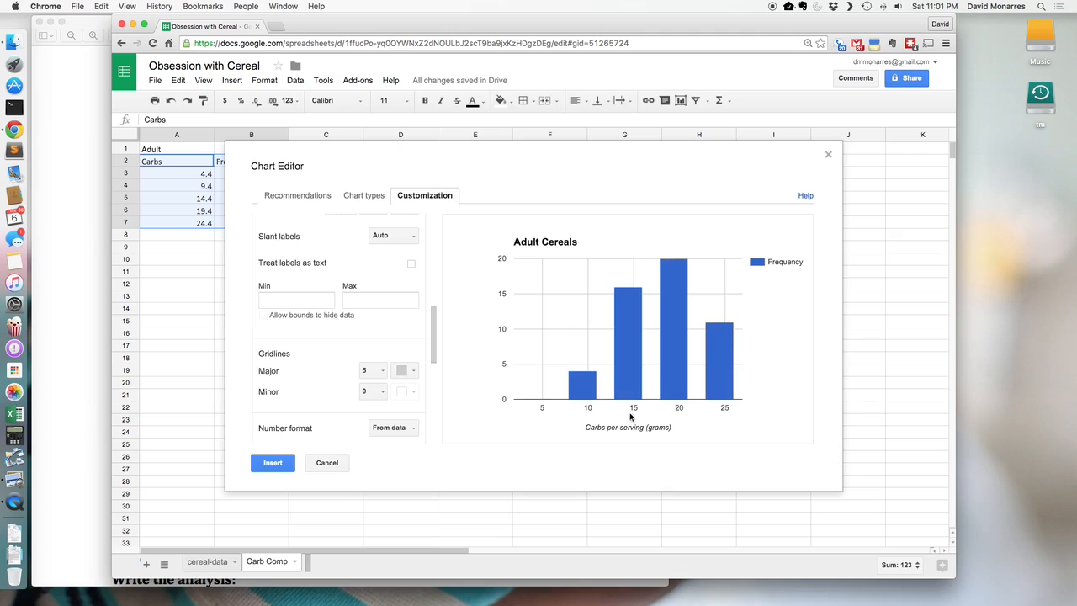
# Step: Insert the Adult Cereals chart into the sheet and place it below the frequency tables, starting around row 10
pyautogui.click(275, 465)
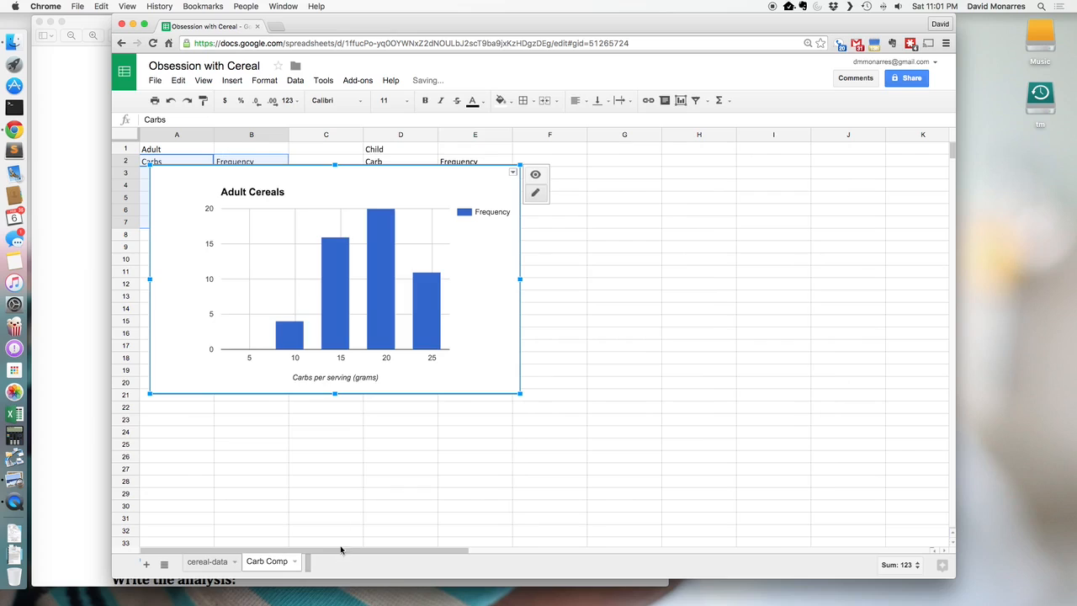
pyautogui.moveTo(338, 176); pyautogui.dragTo(353, 270)
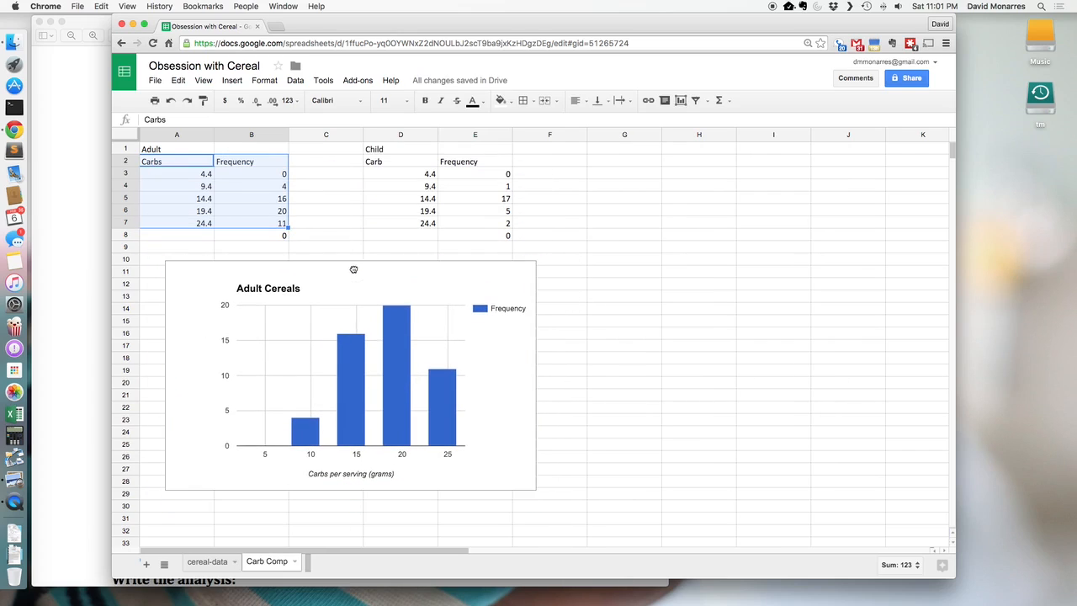
pyautogui.click(558, 211)
# Step: Start a column chart from the child frequency table D2:E7, using column D as the labels
pyautogui.click(424, 163)
pyautogui.moveTo(424, 163); pyautogui.dragTo(463, 225)
pyautogui.click(684, 102)
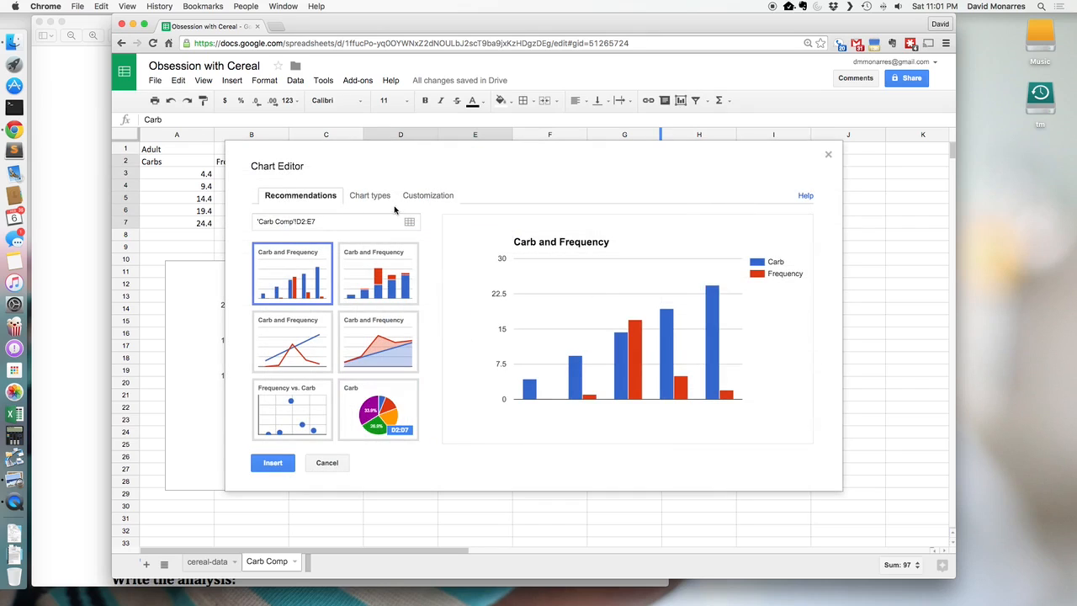
pyautogui.click(367, 195)
pyautogui.click(258, 280)
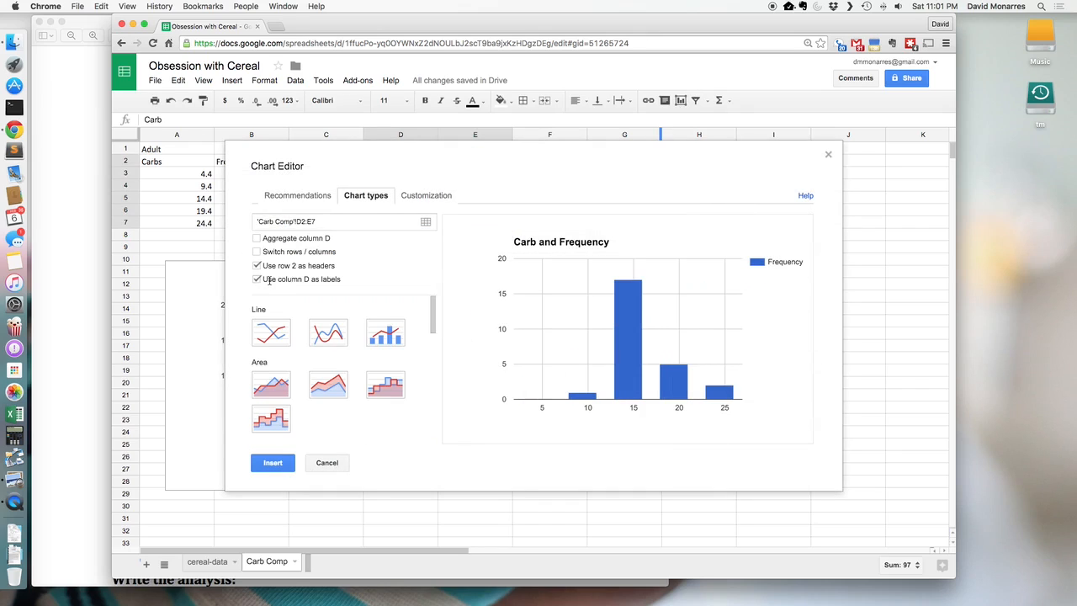
# Step: Title the child chart "Children Cereals" and its horizontal axis "Carbs per serving (grams)"
pyautogui.click(438, 196)
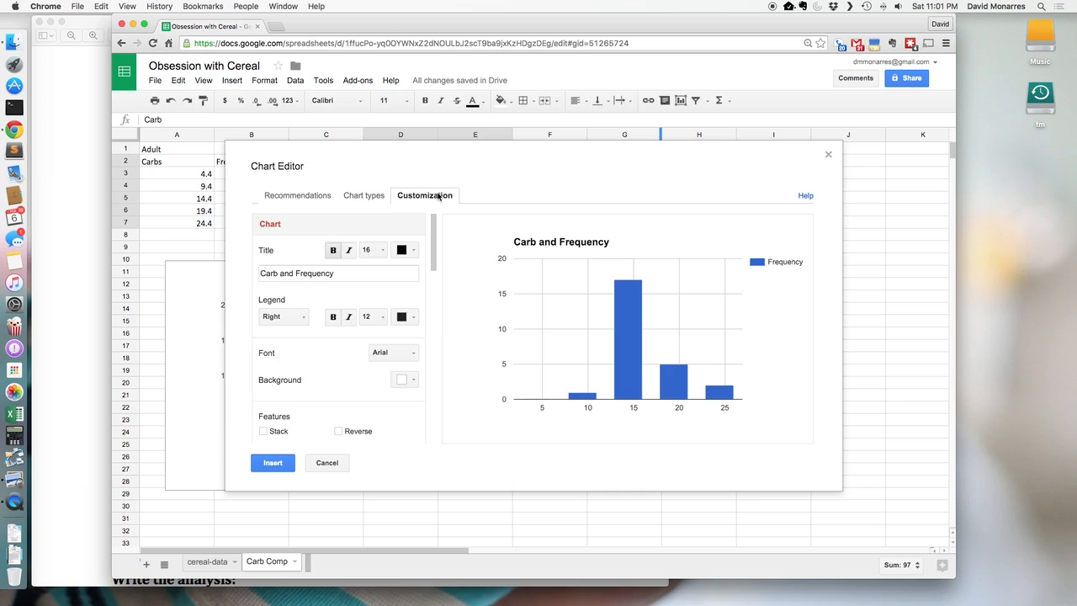
pyautogui.click(253, 274)
pyautogui.tripleClick(252, 273)
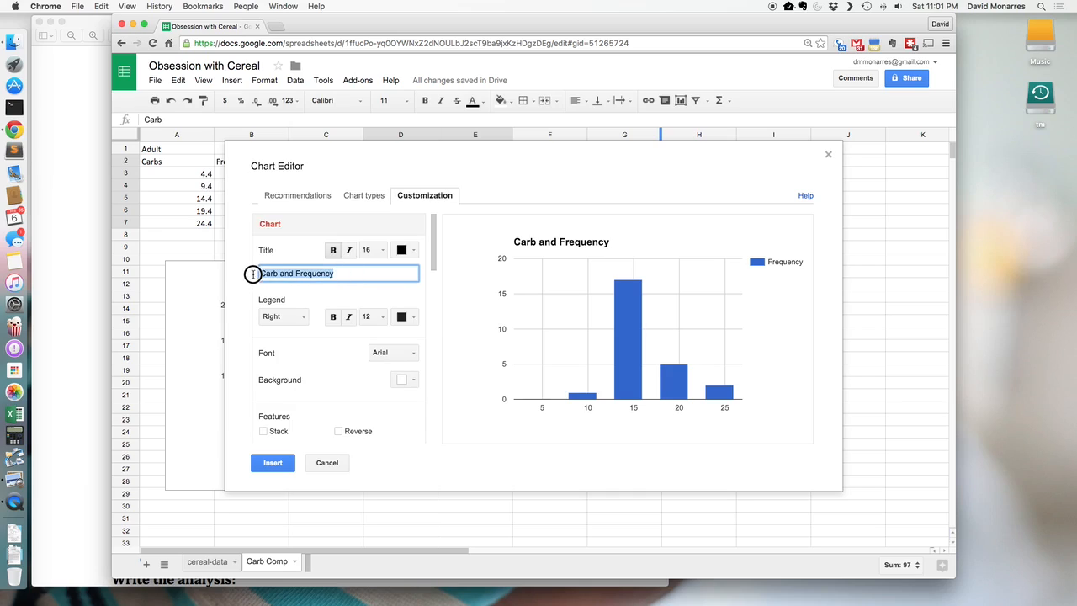
pyautogui.write('Child')
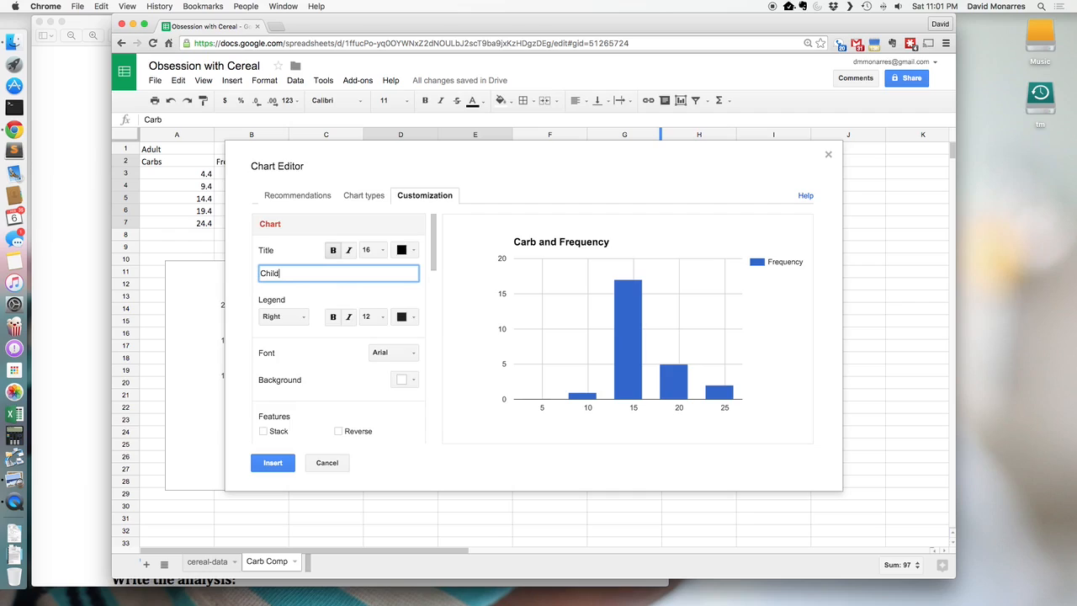
pyautogui.write('ren Cereals')
pyautogui.scroll(-5, 252, 291)
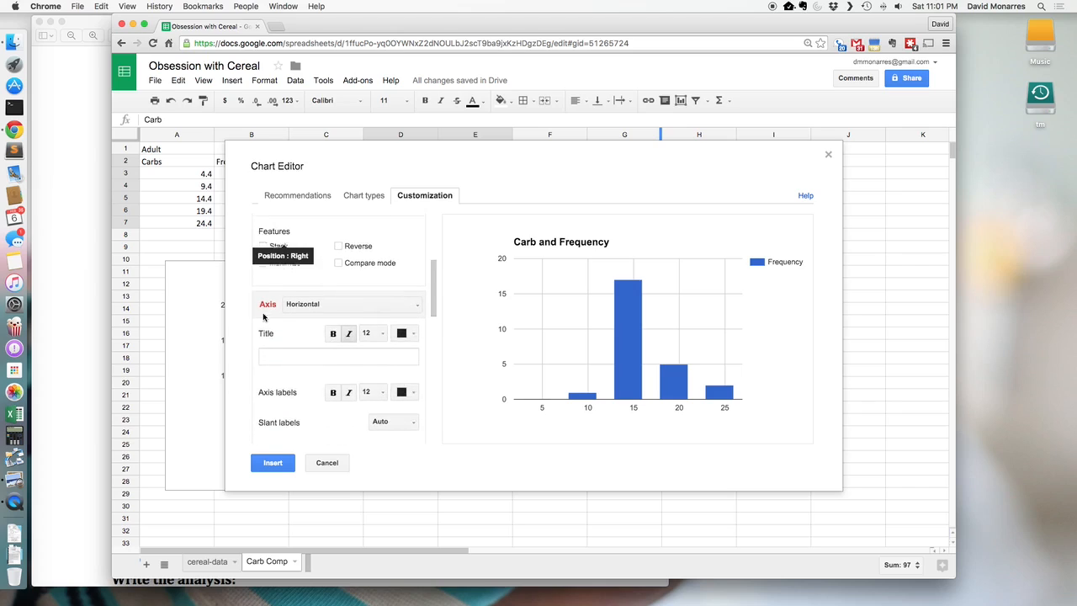
pyautogui.click(270, 320)
pyautogui.write('Cr')
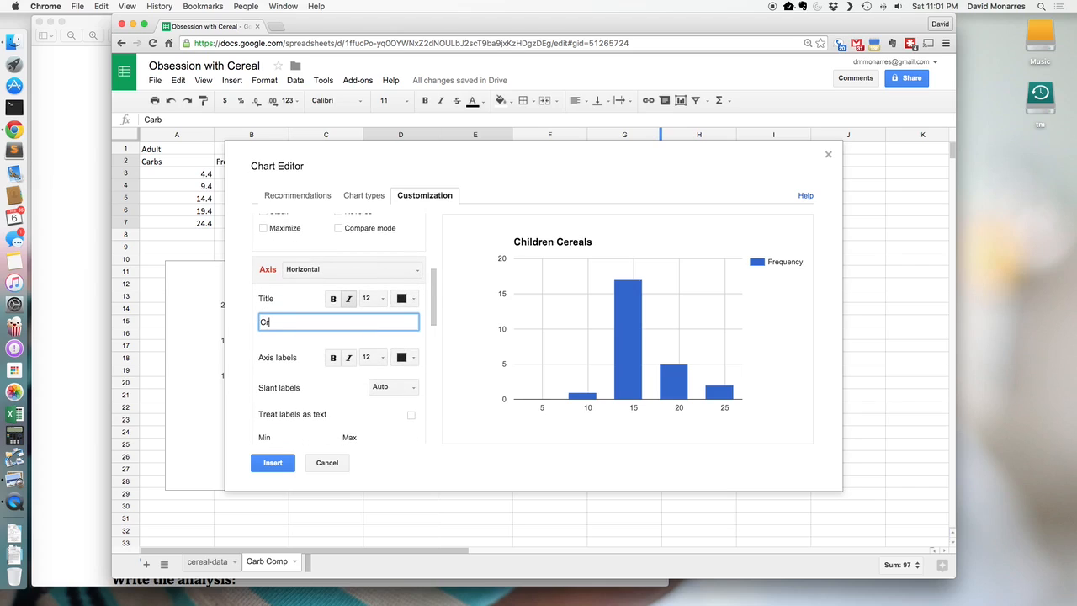
pyautogui.write('rbs per serving (grams')
# Step: Change the color of the child chart's Frequency series to red
pyautogui.scroll(-10, 284, 345)
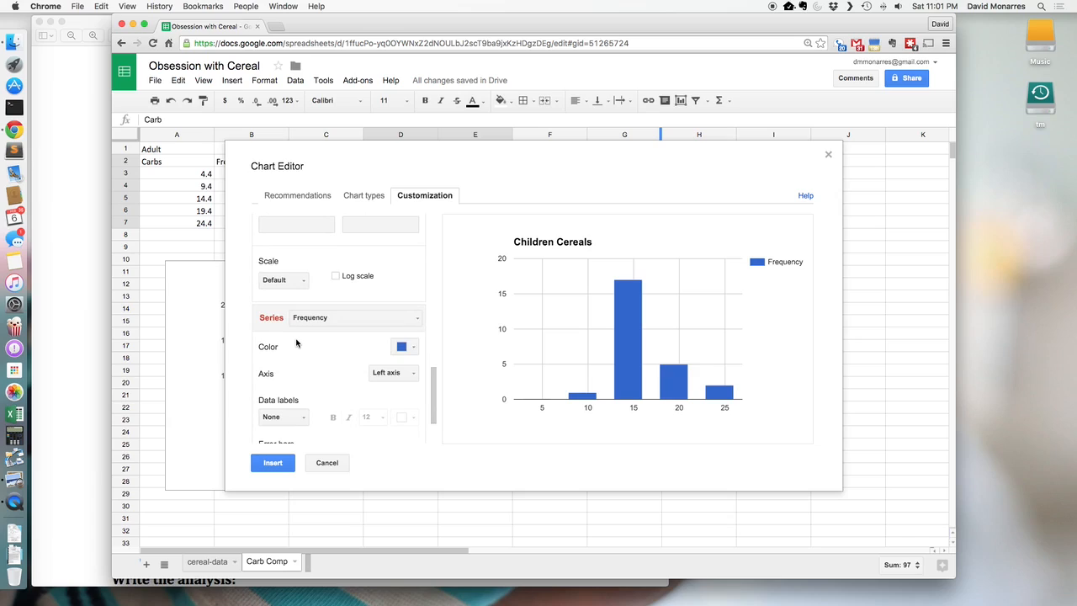
pyautogui.click(412, 346)
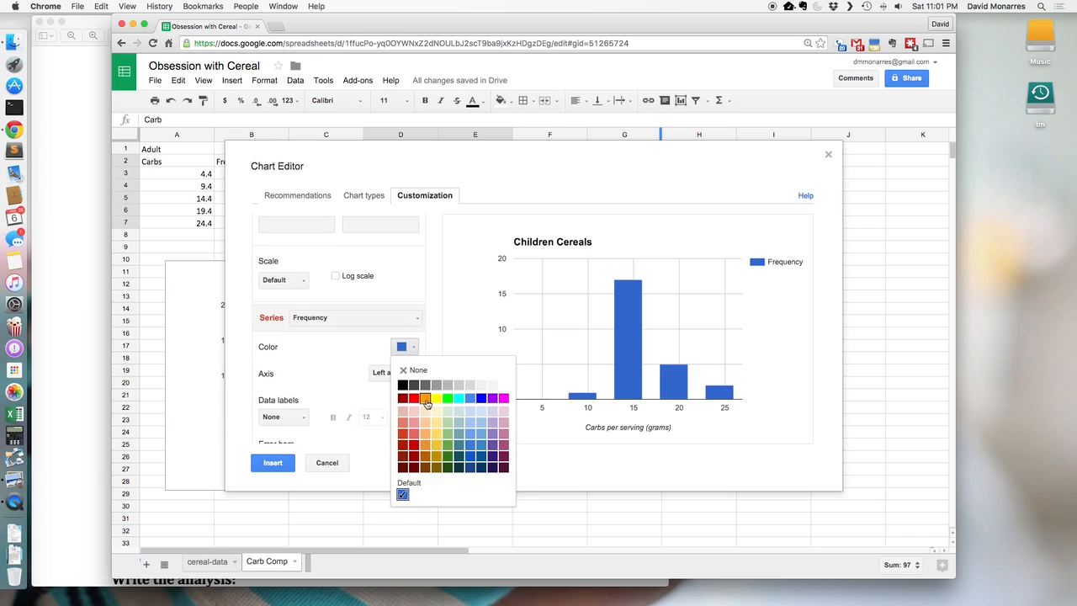
pyautogui.click(412, 401)
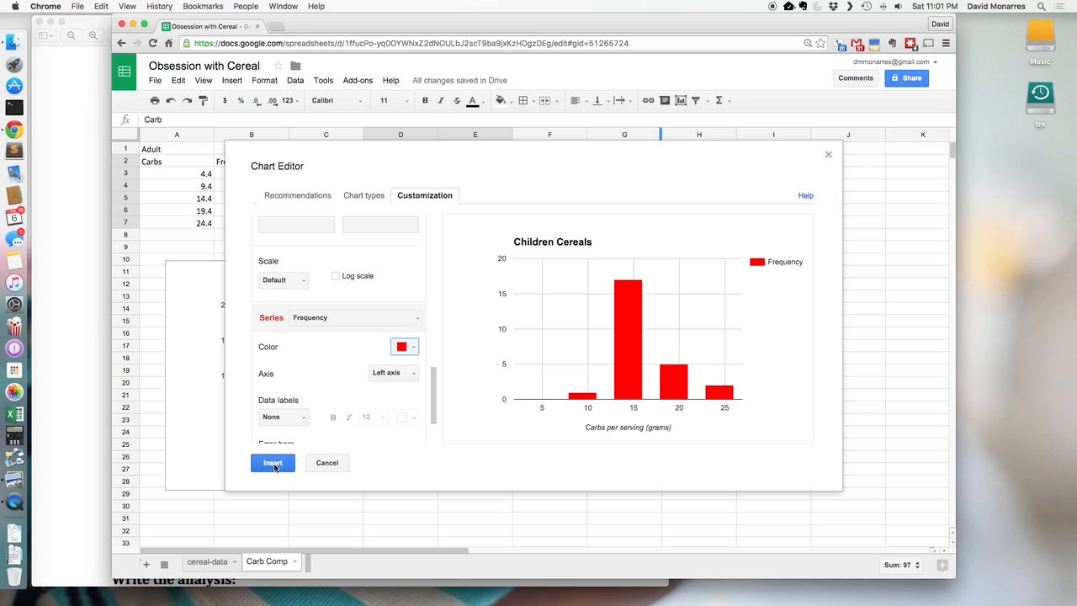
# Step: Insert the Children Cereals chart and place it beside the Adult Cereals chart, level with it
pyautogui.click(274, 464)
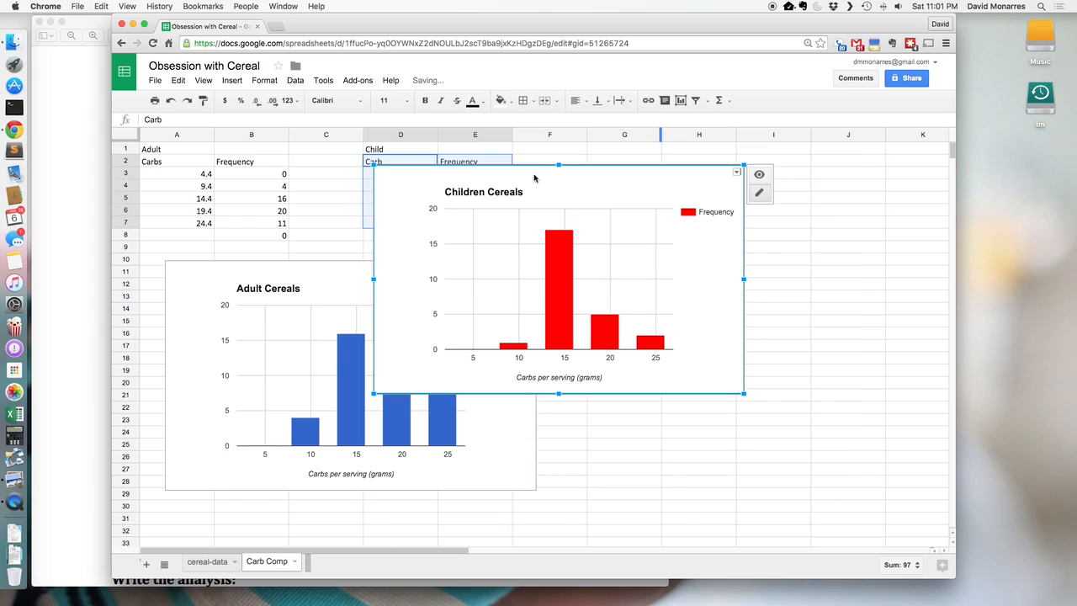
pyautogui.moveTo(542, 177); pyautogui.dragTo(722, 274)
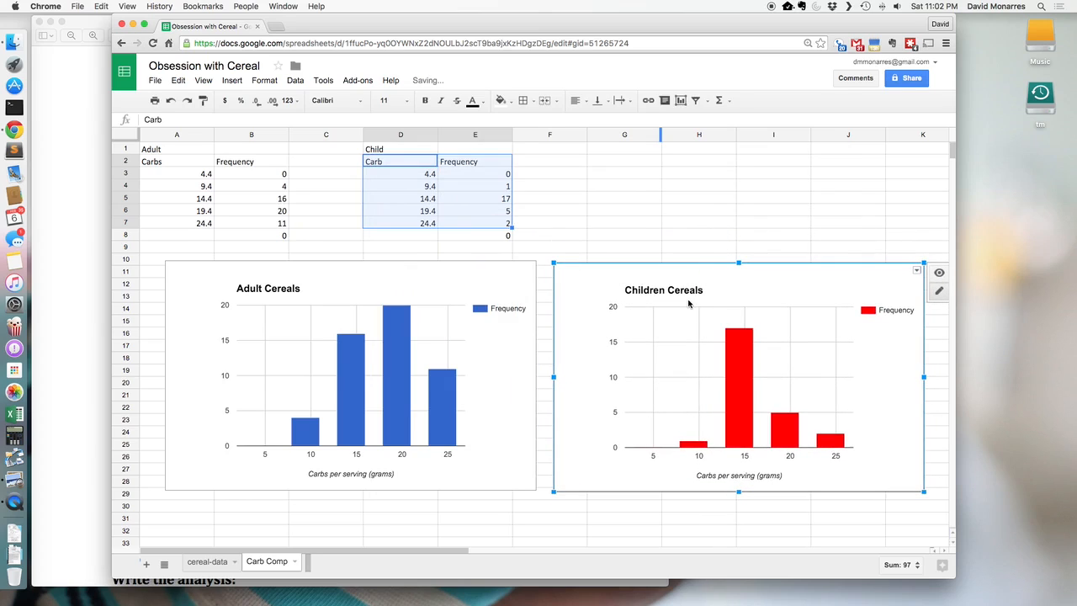